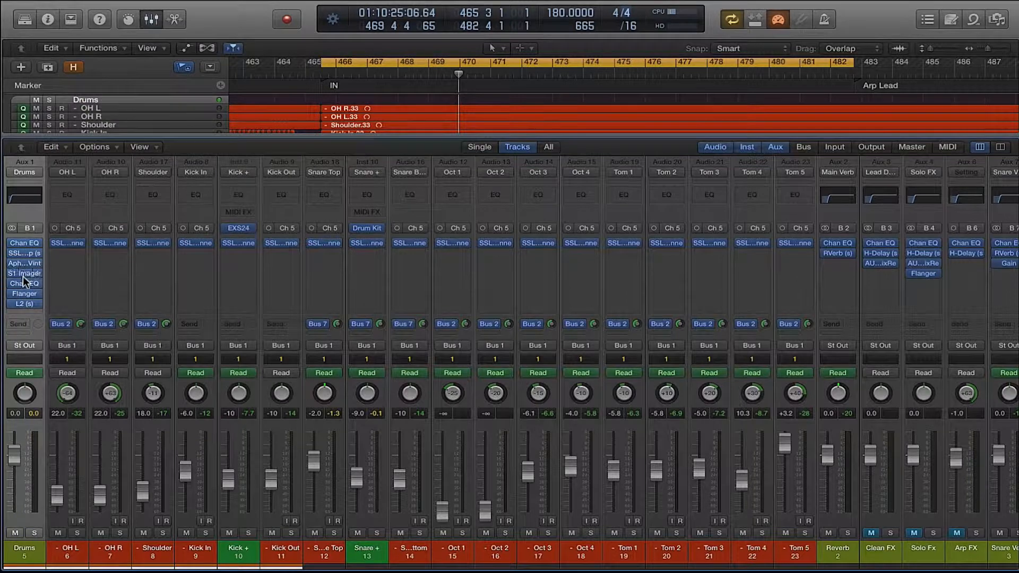
# Inspect the second Channel EQ, the Flanger and the L2 limiter in the Drums bus insert chain
pyautogui.click(23, 283)
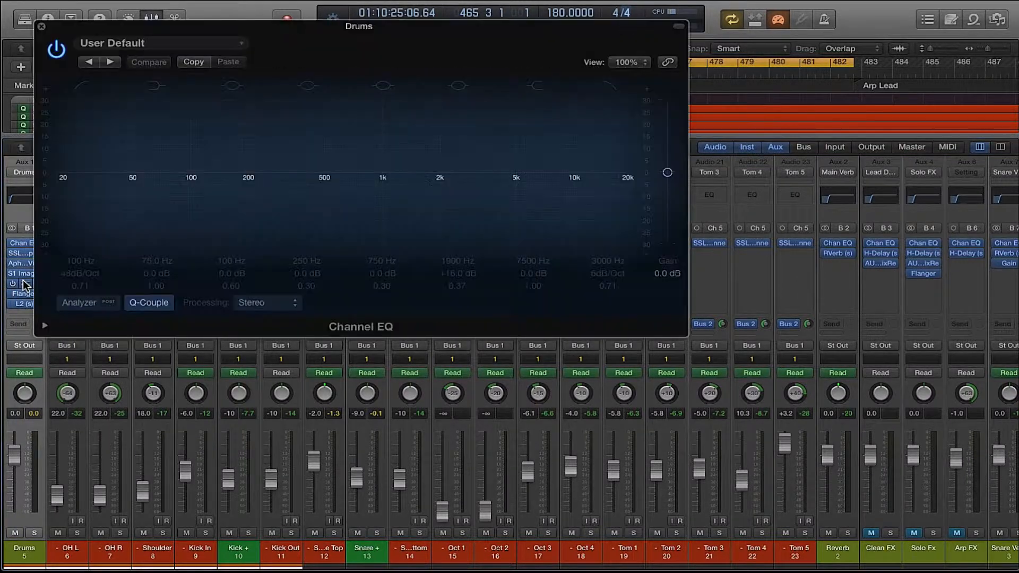
pyautogui.click(24, 284)
pyautogui.click(23, 294)
pyautogui.click(22, 294)
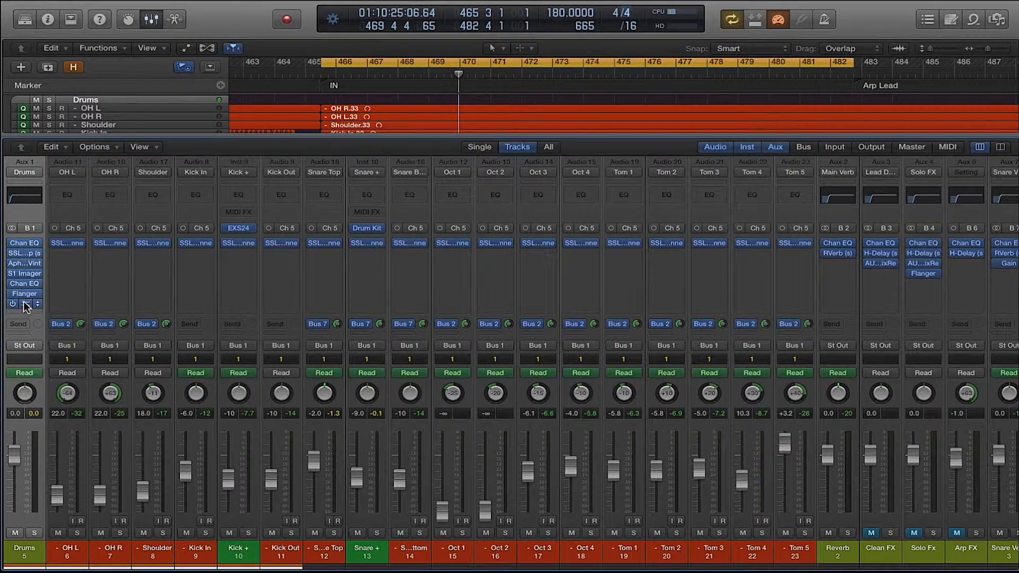
pyautogui.click(23, 301)
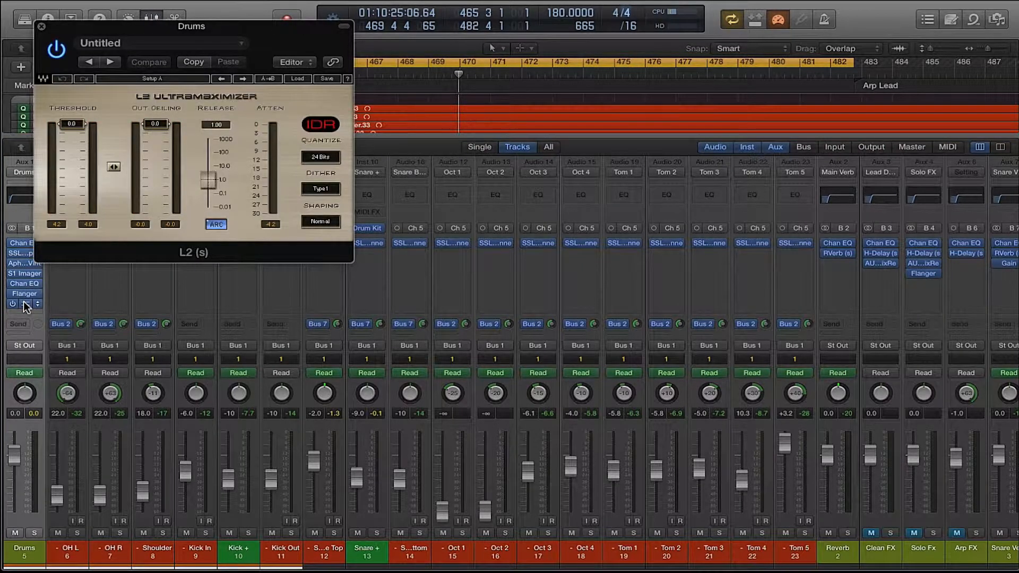
pyautogui.click(24, 302)
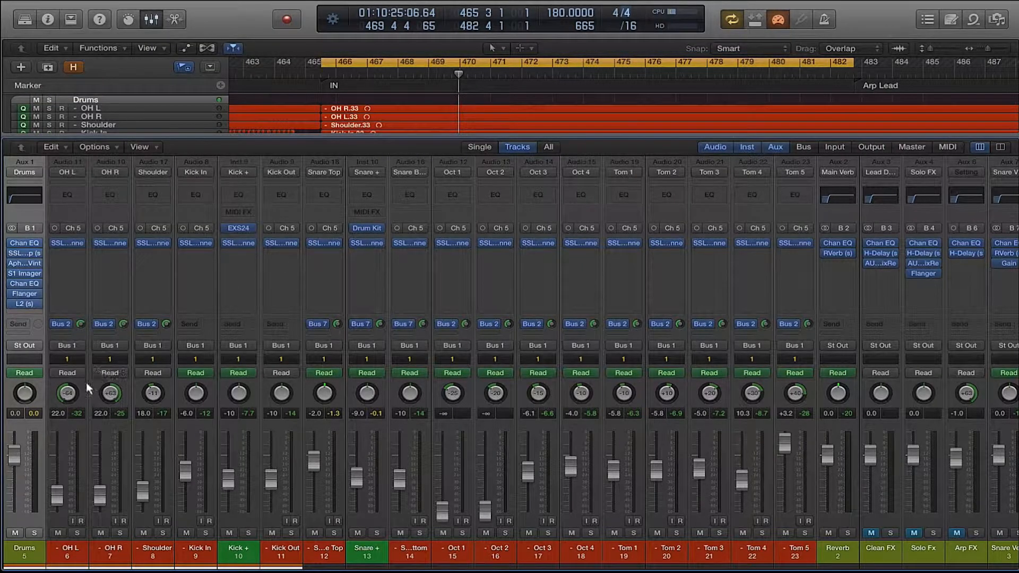
# Trace the drum reverb routing from OH L to the Reverb aux and from the three snare channels to the Snare Verb aux
pyautogui.click(88, 388)
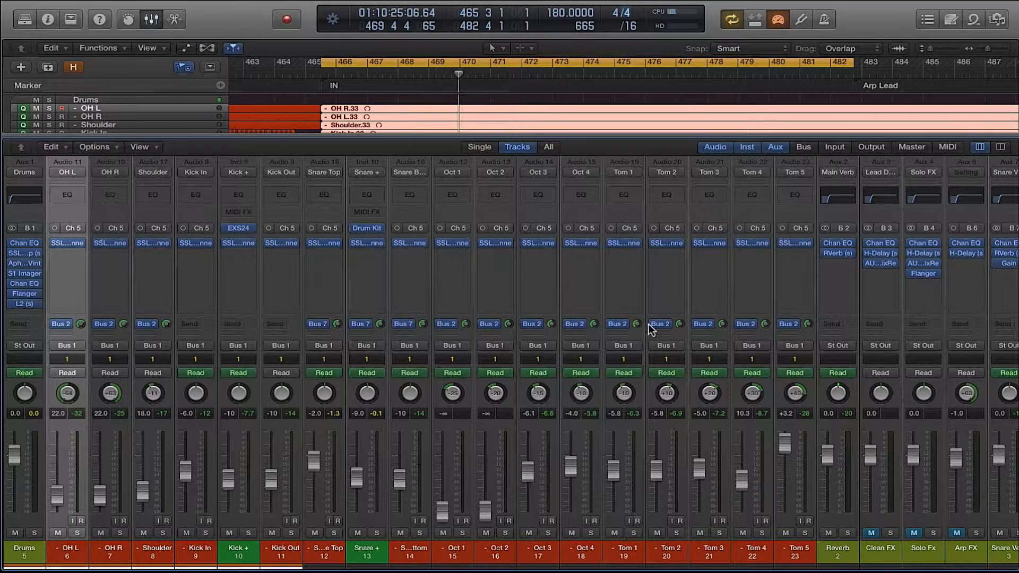
pyautogui.click(856, 399)
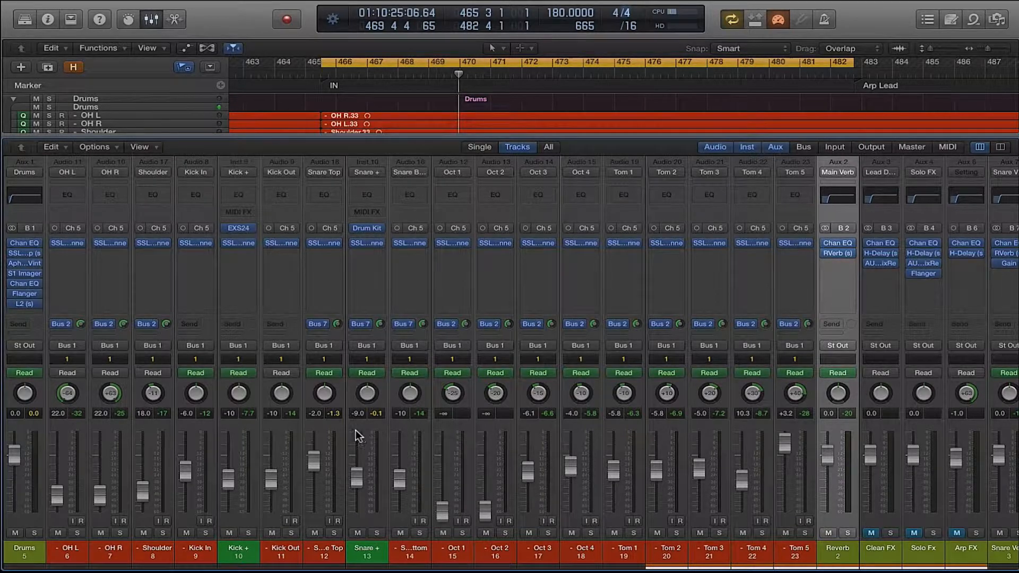
pyautogui.moveTo(343, 432); pyautogui.dragTo(395, 430)
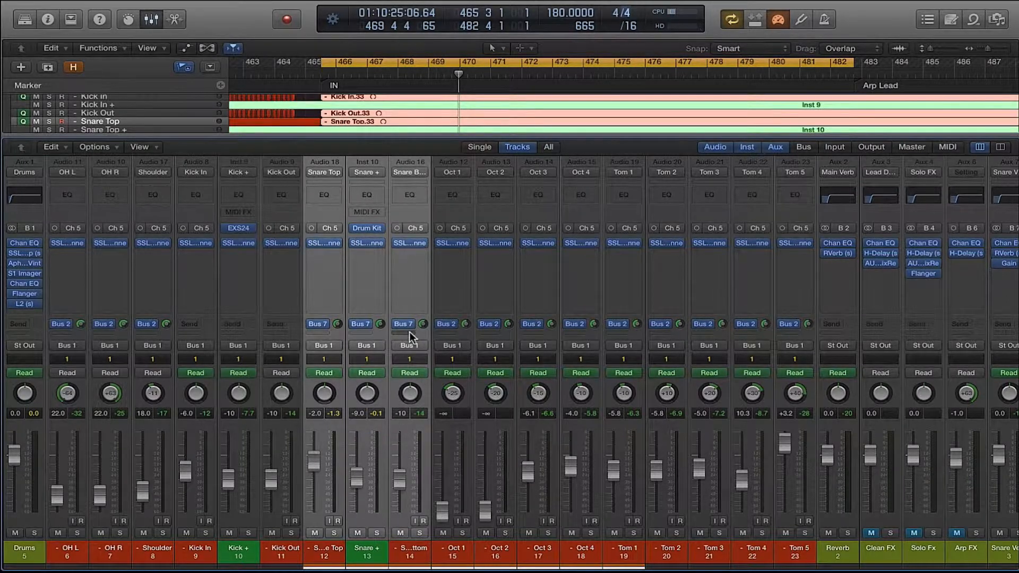
pyautogui.hscroll(2, 412, 330)
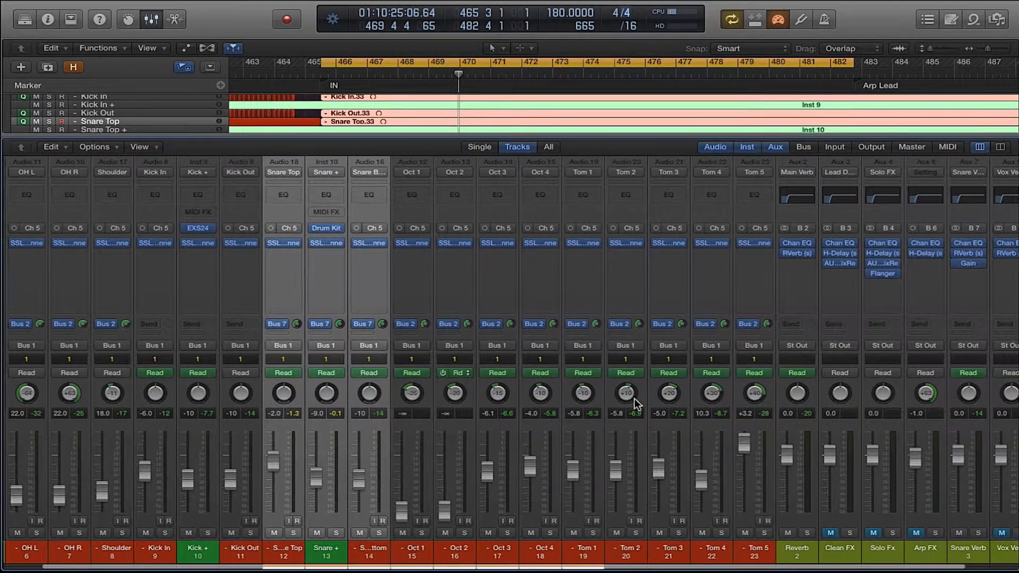
pyautogui.click(979, 401)
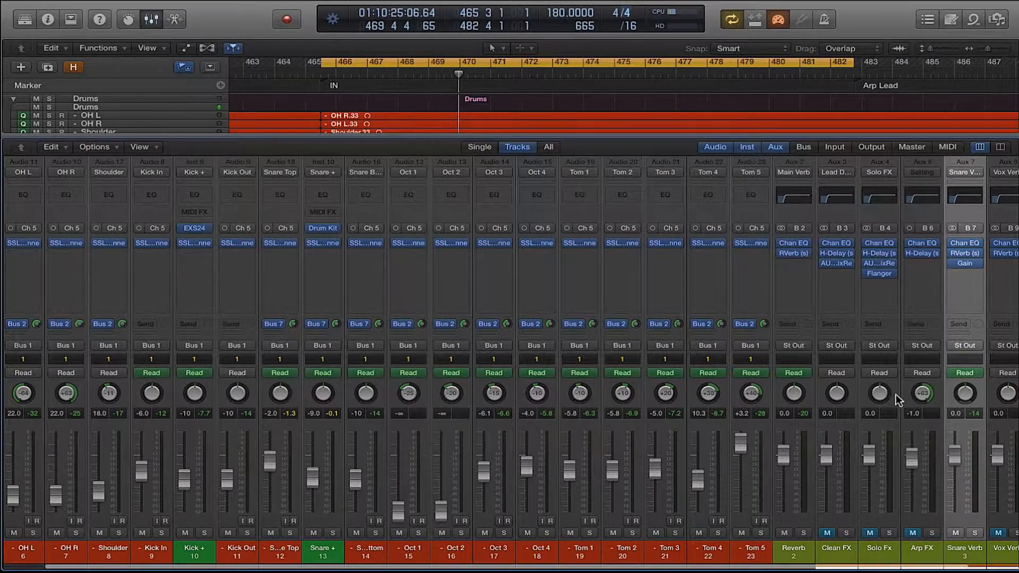
# Play the cycled drum section and mute the Reverb and Snare Verb aux channels to hear the dry drums
pyautogui.click(762, 426)
pyautogui.hscroll(-2, 766, 424)
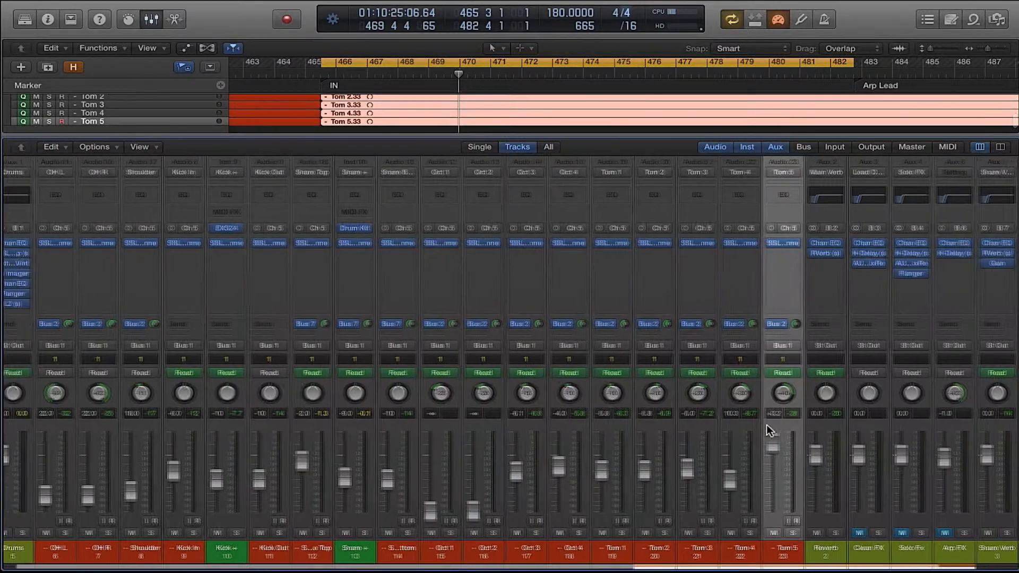
pyautogui.press('space')
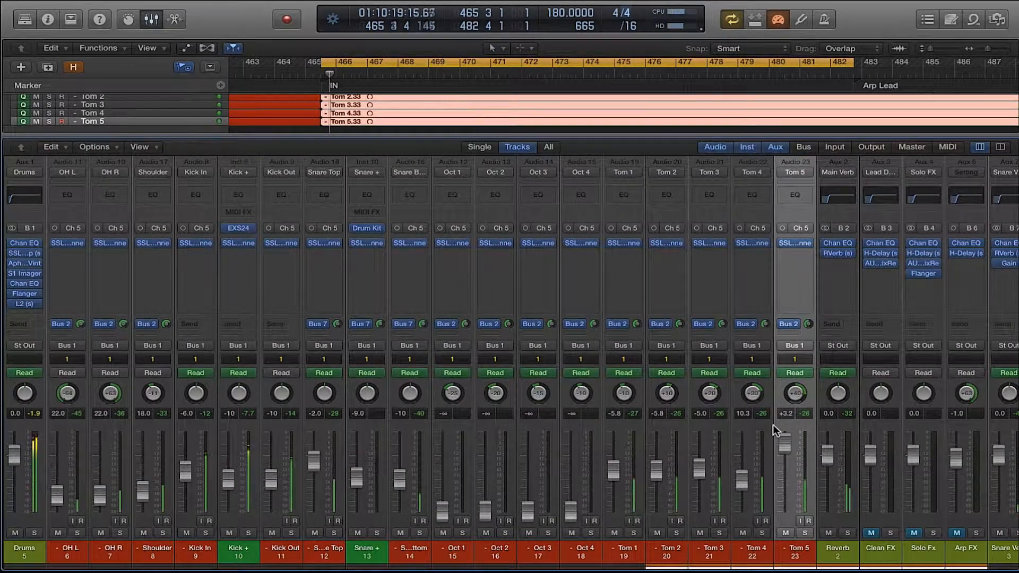
pyautogui.hscroll(1, 774, 442)
pyautogui.hscroll(3, 776, 442)
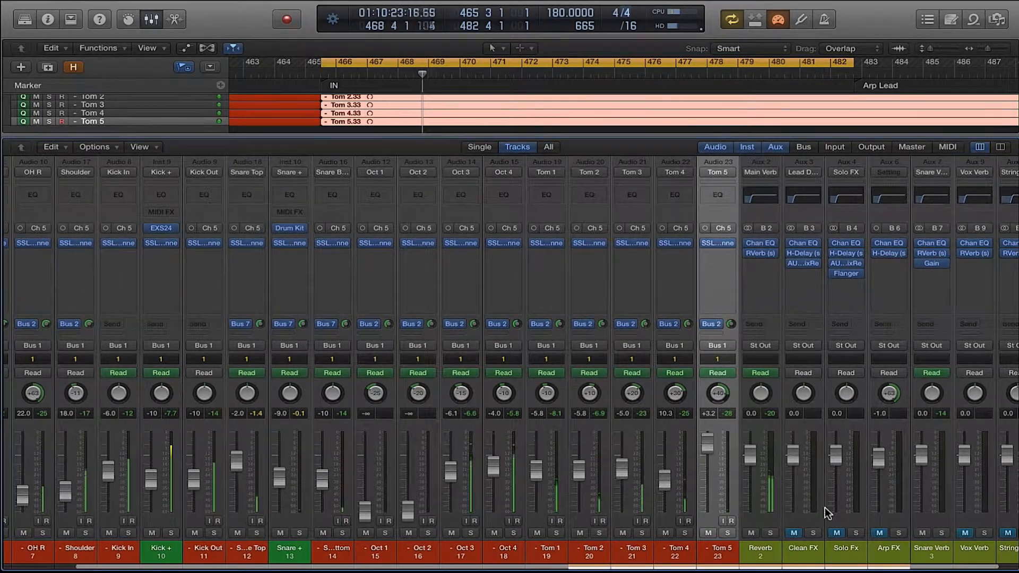
pyautogui.hscroll(1, 826, 507)
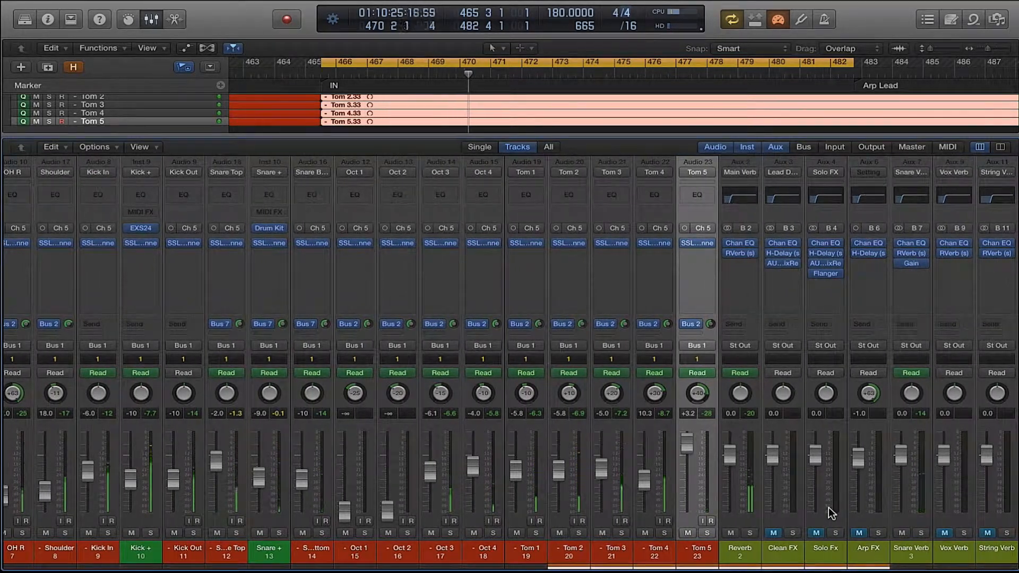
pyautogui.click(730, 532)
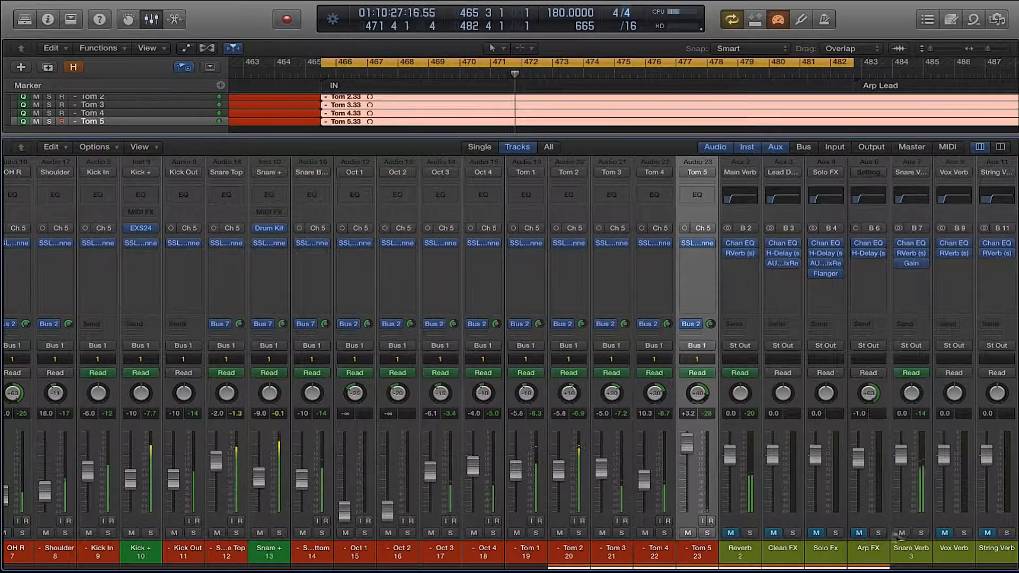
pyautogui.click(901, 533)
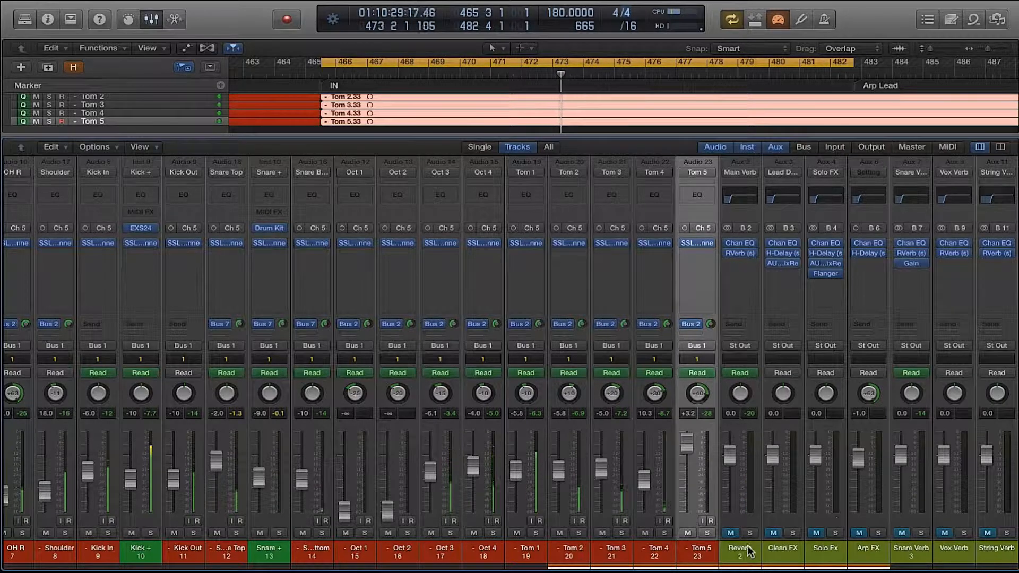
# Review the RVerb settings on the Reverb aux and audition it with that channel unmuted
pyautogui.click(740, 253)
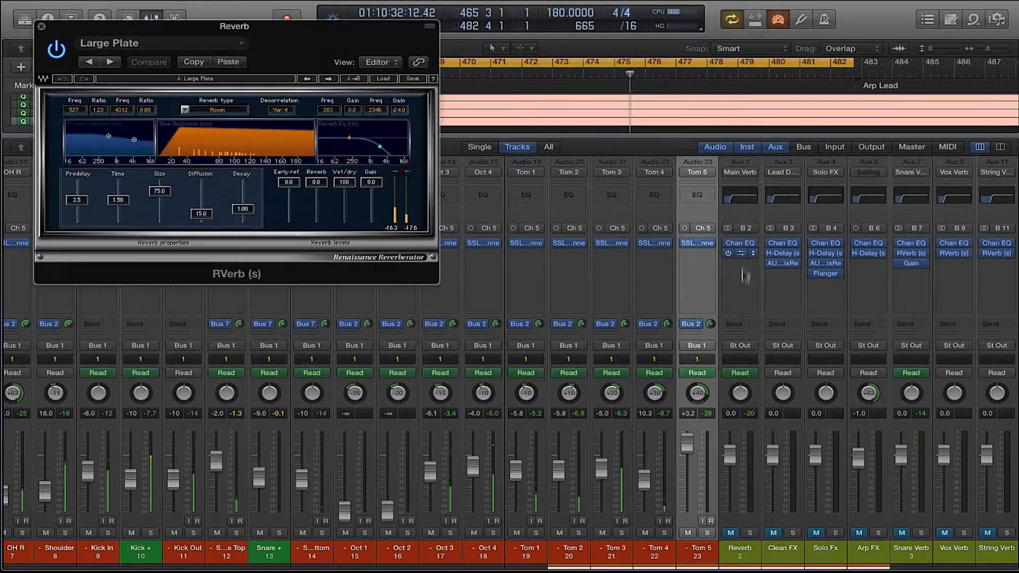
pyautogui.click(731, 532)
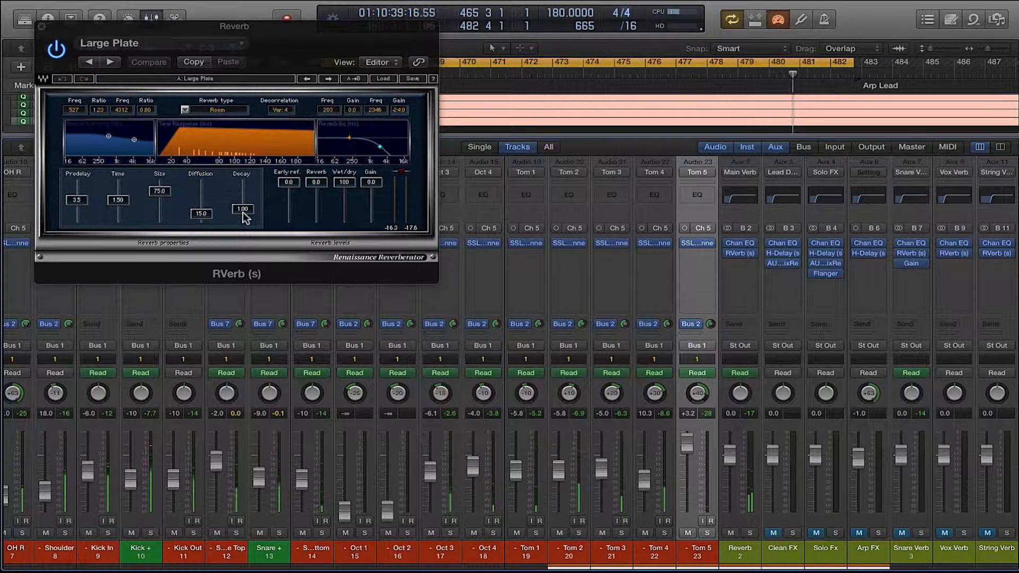
pyautogui.click(41, 26)
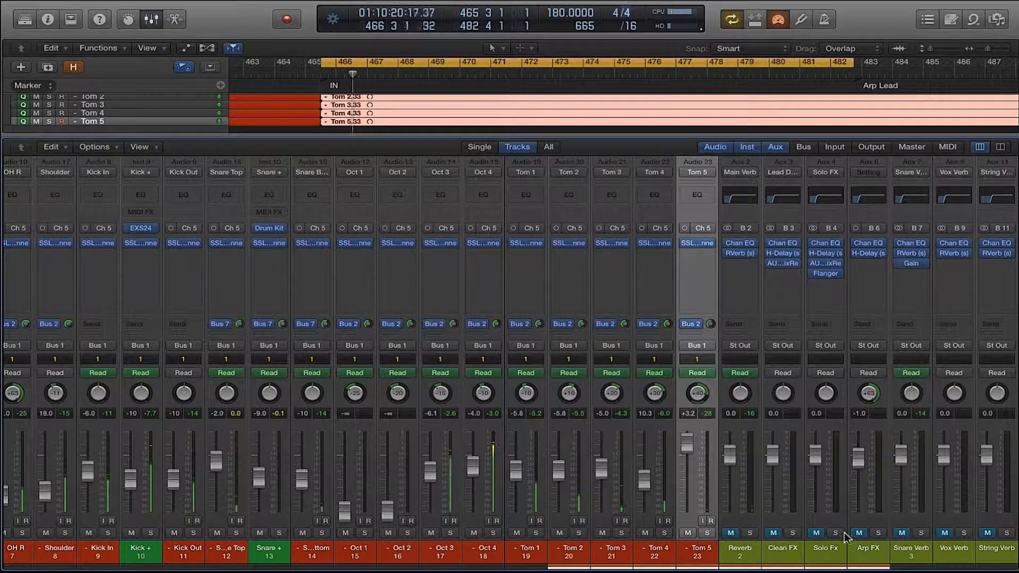
# Unmute the Snare Verb aux and review its RVerb settings during playback
pyautogui.click(901, 532)
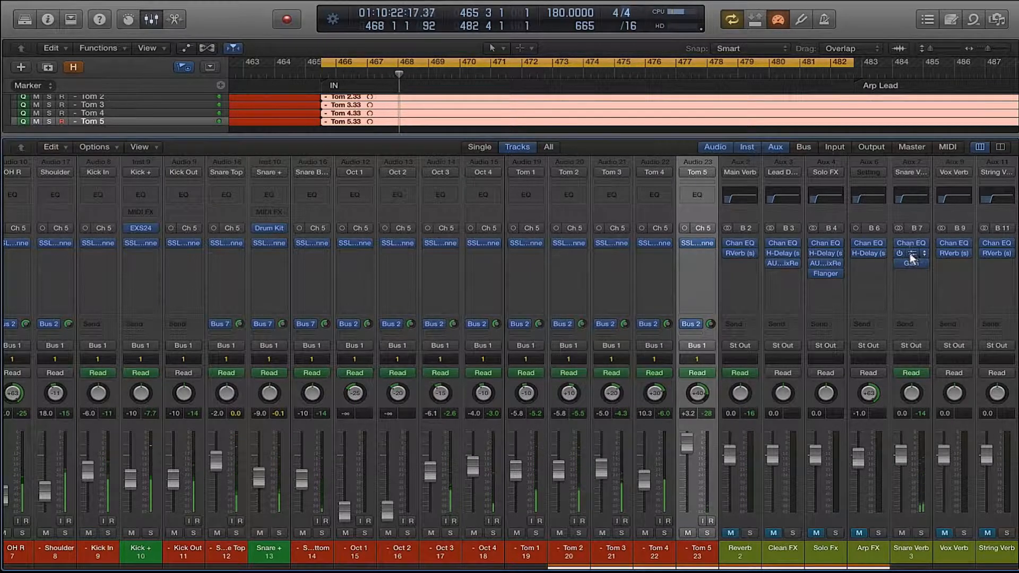
pyautogui.click(910, 253)
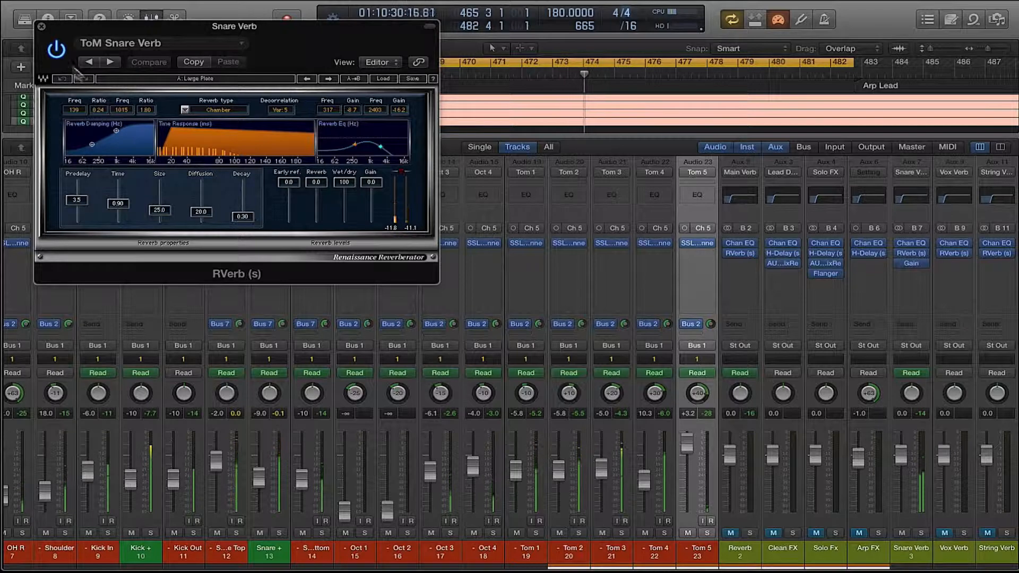
pyautogui.click(42, 26)
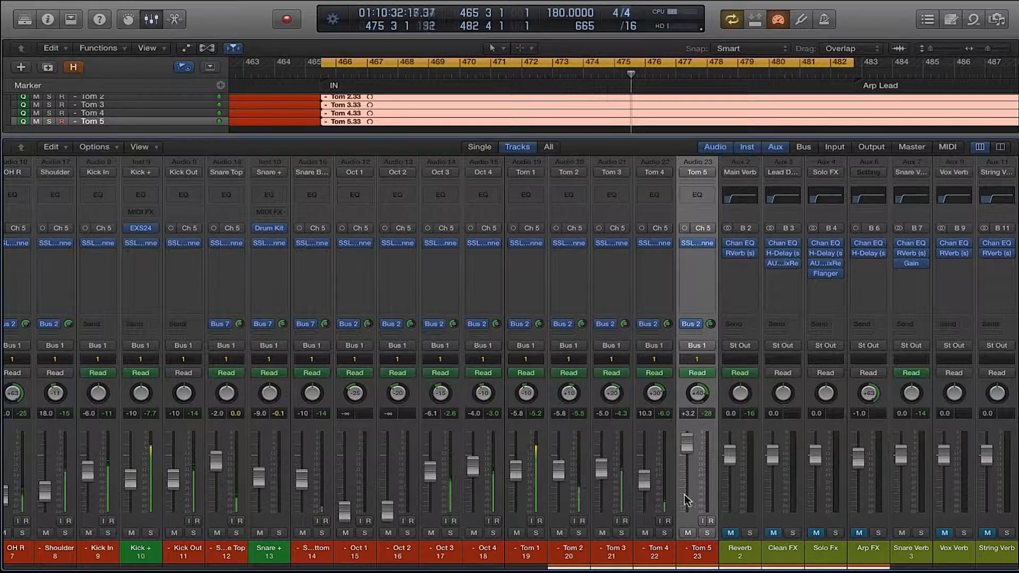
# Compare the drums with and without the Reverb and Snare Verb channels, ending with both unmuted
pyautogui.click(730, 532)
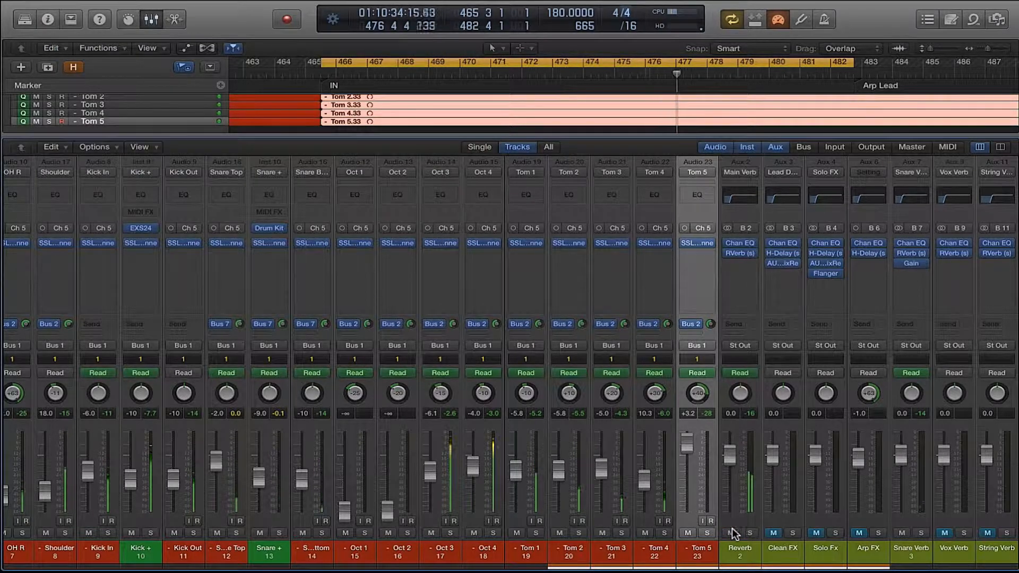
pyautogui.click(730, 532)
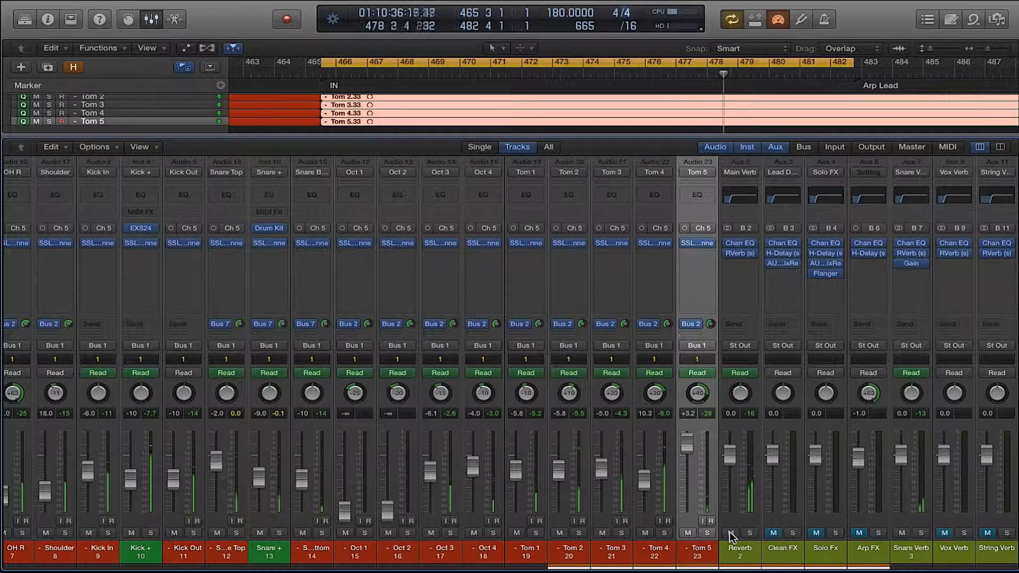
pyautogui.click(906, 533)
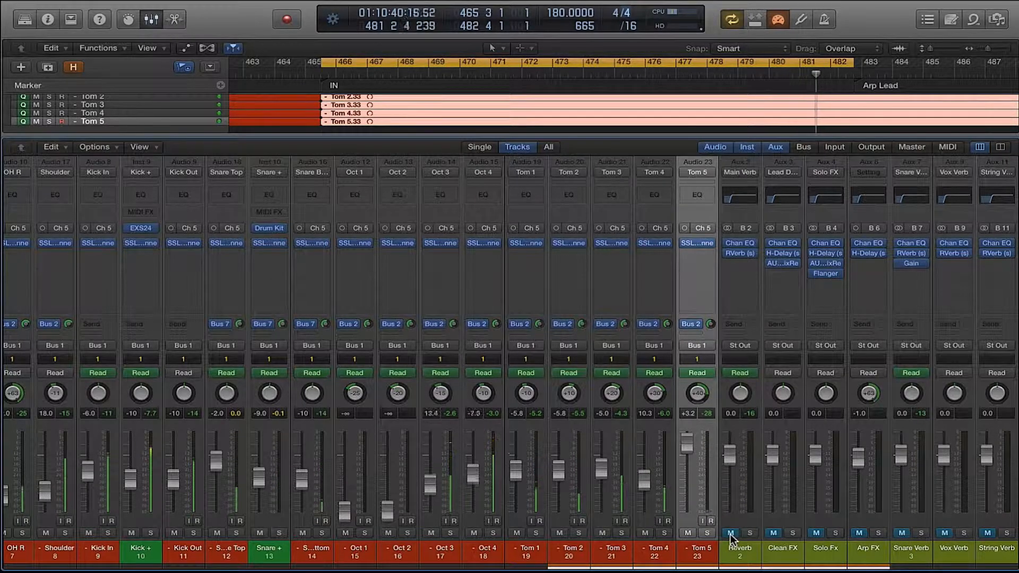
pyautogui.click(730, 534)
pyautogui.click(901, 534)
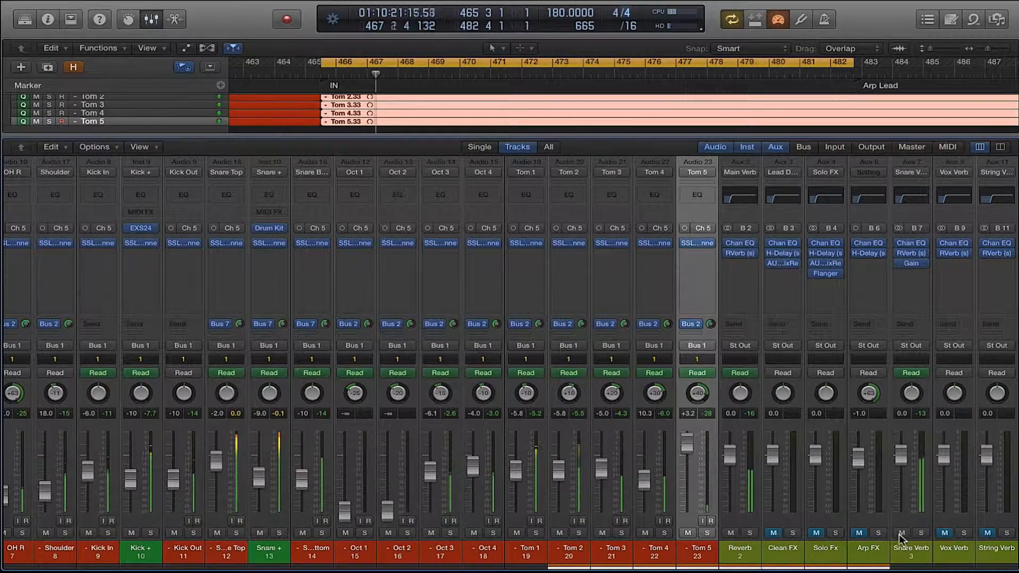
pyautogui.hscroll(-1, 797, 473)
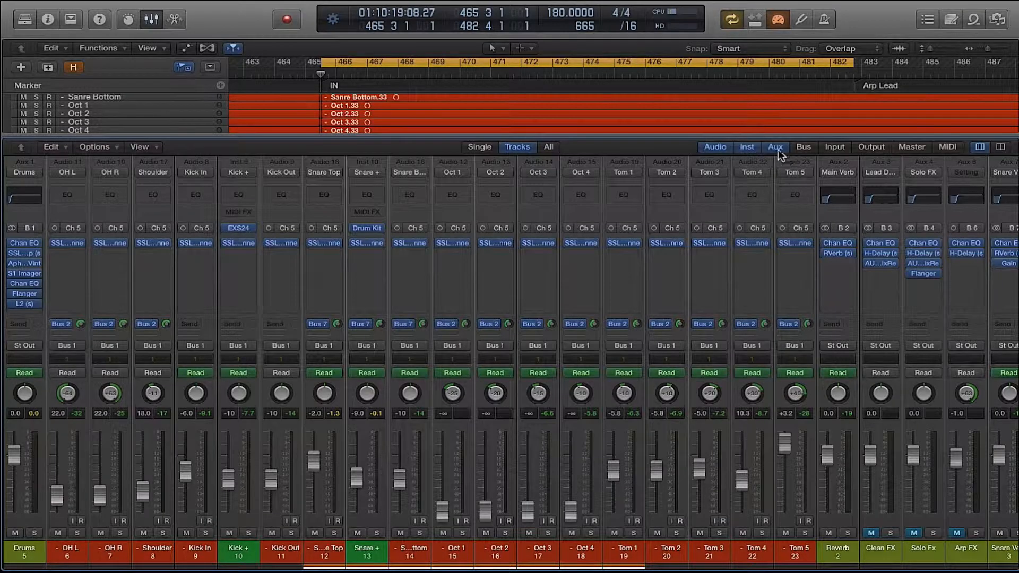
# Filter the aux channels out of the mixer and examine Tom 1's SSLGChannel settings while auditioning the track in solo
pyautogui.click(777, 149)
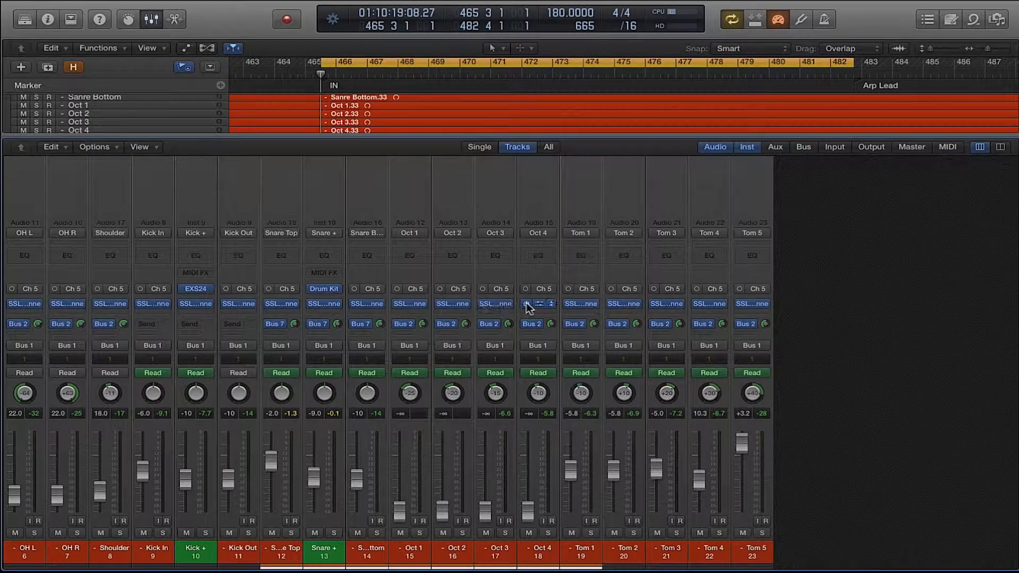
pyautogui.click(584, 306)
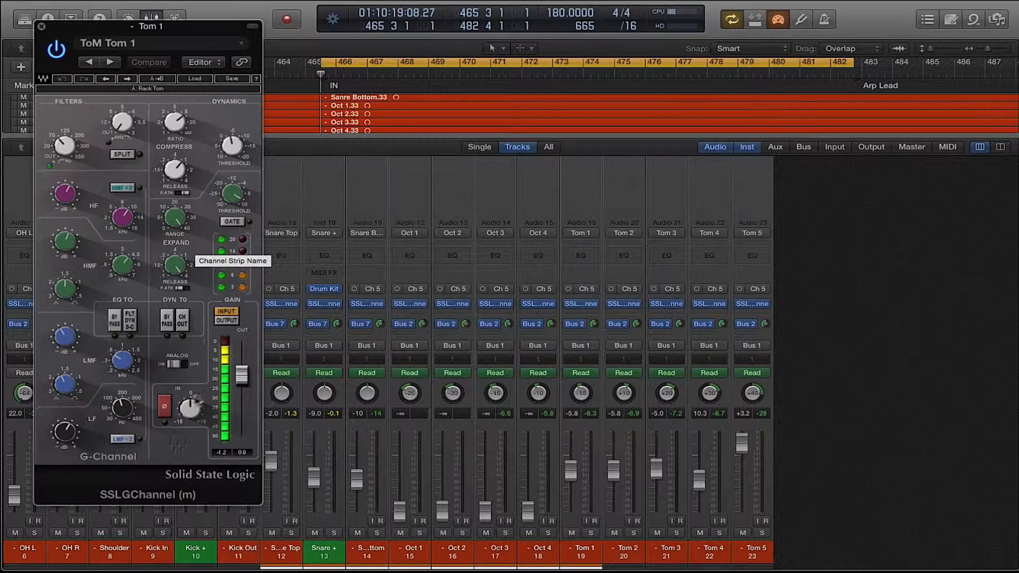
pyautogui.click(591, 533)
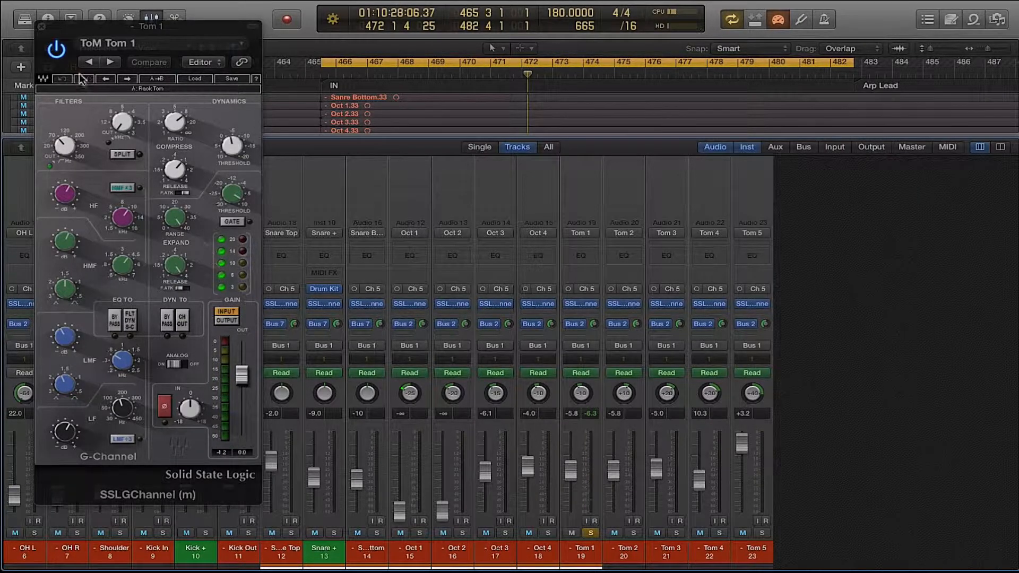
pyautogui.click(42, 29)
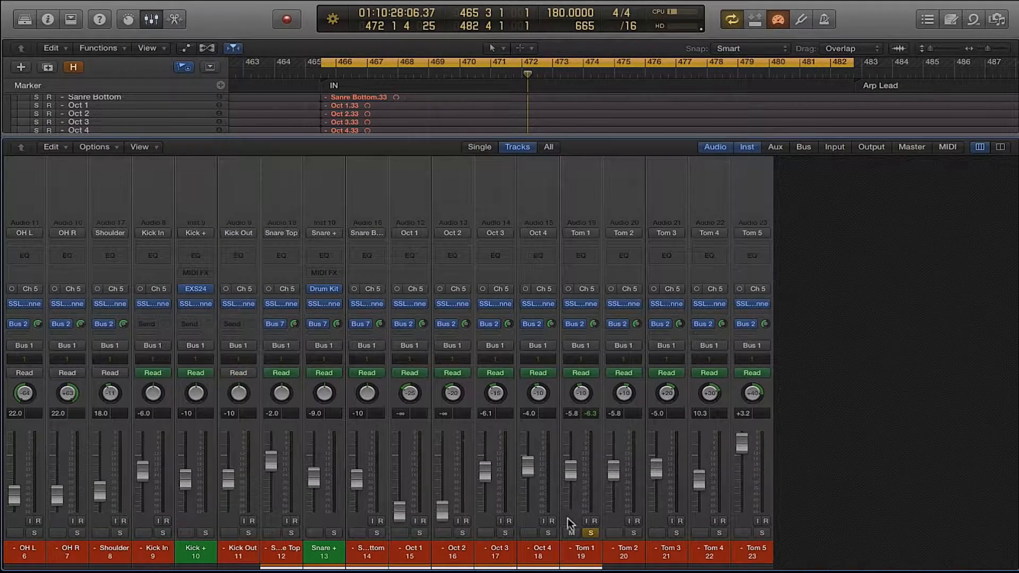
pyautogui.click(590, 533)
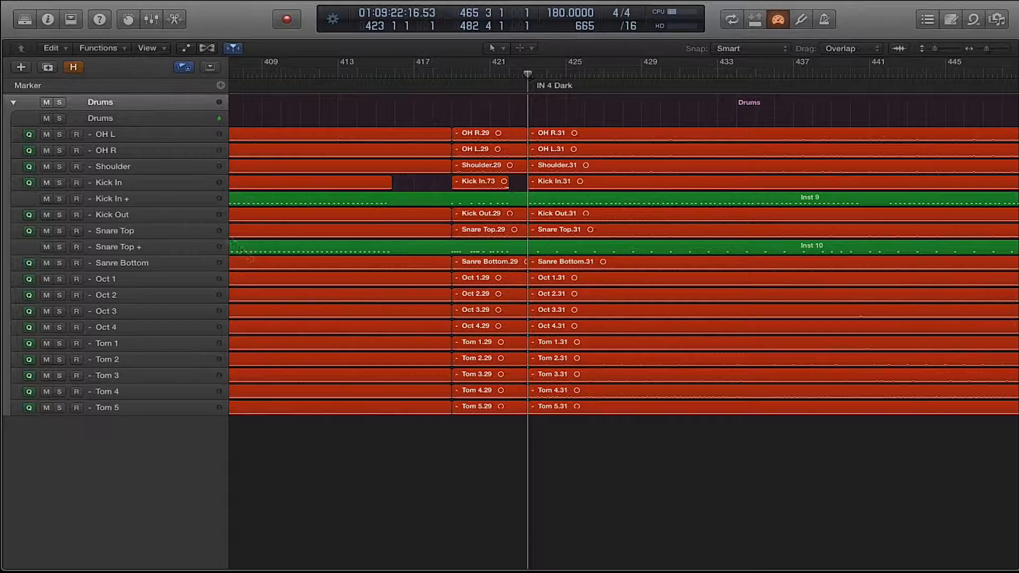
# Unhide the Reverb and Snare Verb tracks in the arrangement, keeping the other hidden tracks out of view
pyautogui.click(74, 67)
pyautogui.click(46, 118)
pyautogui.click(42, 131)
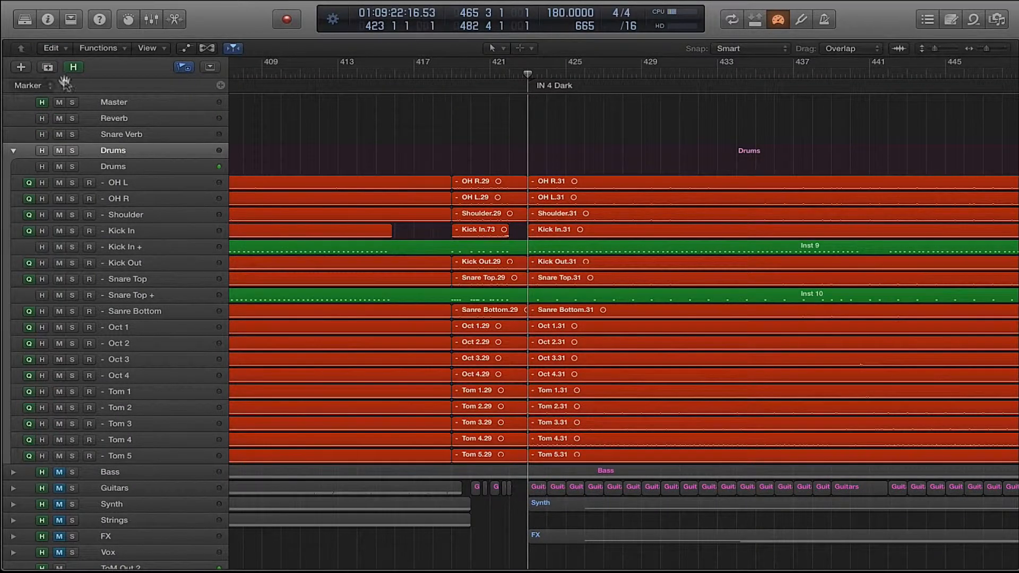
pyautogui.click(73, 67)
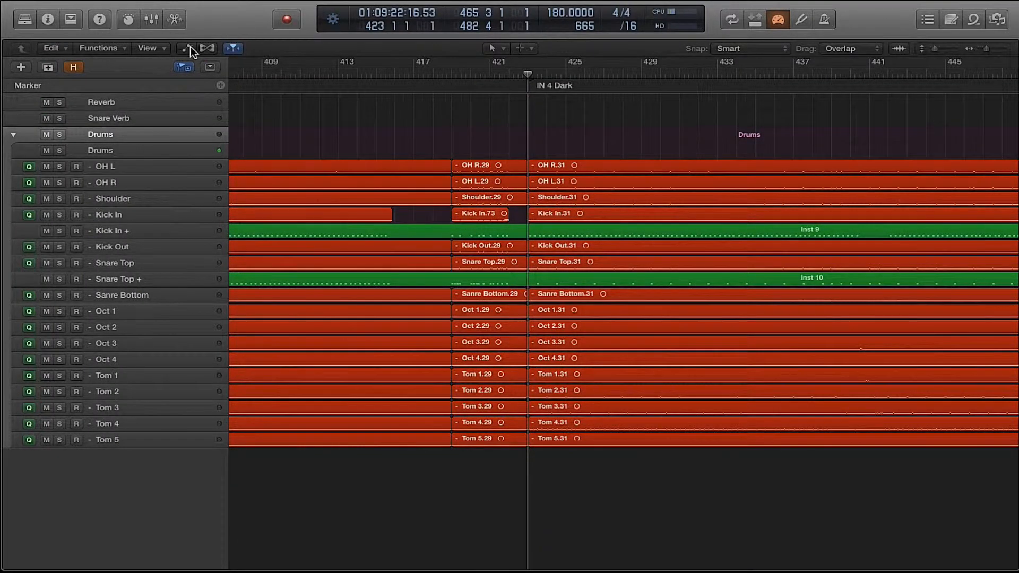
# Show track automation and expand all automation lanes of the Drums aux track
pyautogui.click(189, 47)
pyautogui.scroll(1, 472, 192)
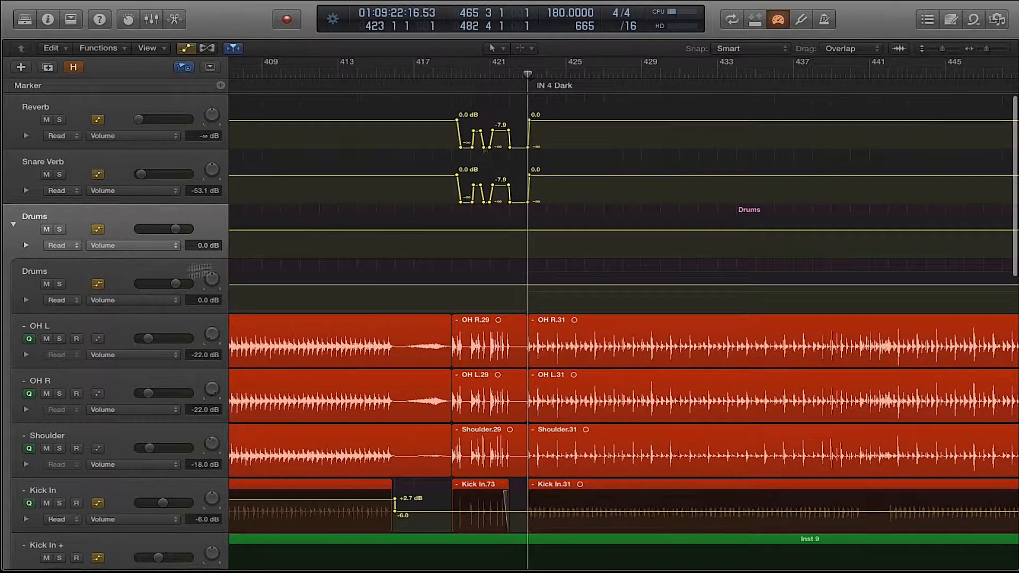
pyautogui.click(26, 300)
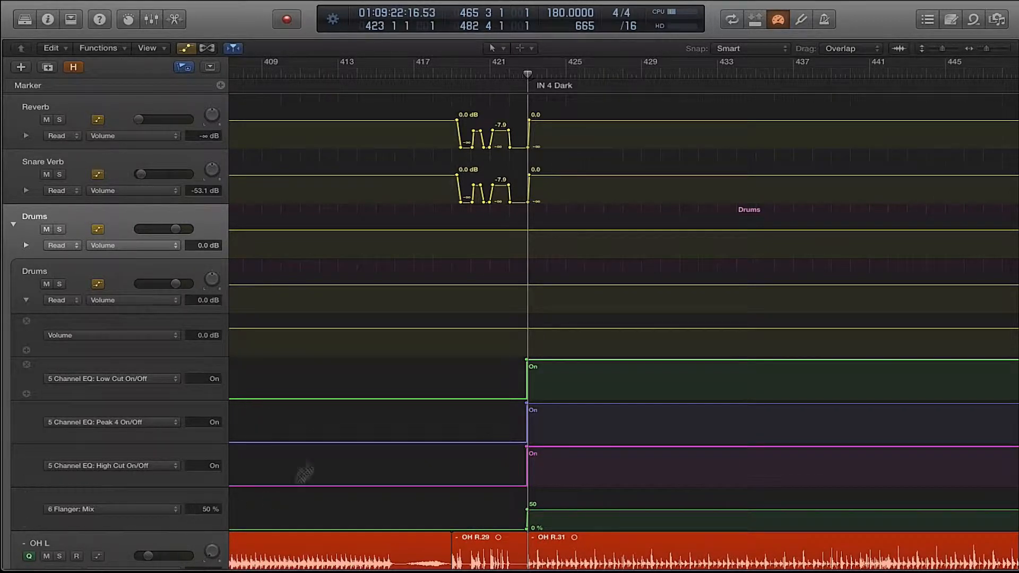
# Place the playhead at bar 418 and open the Drums aux channel's second Channel EQ and its Flanger over the arrangement
pyautogui.moveTo(470, 74); pyautogui.dragTo(445, 73)
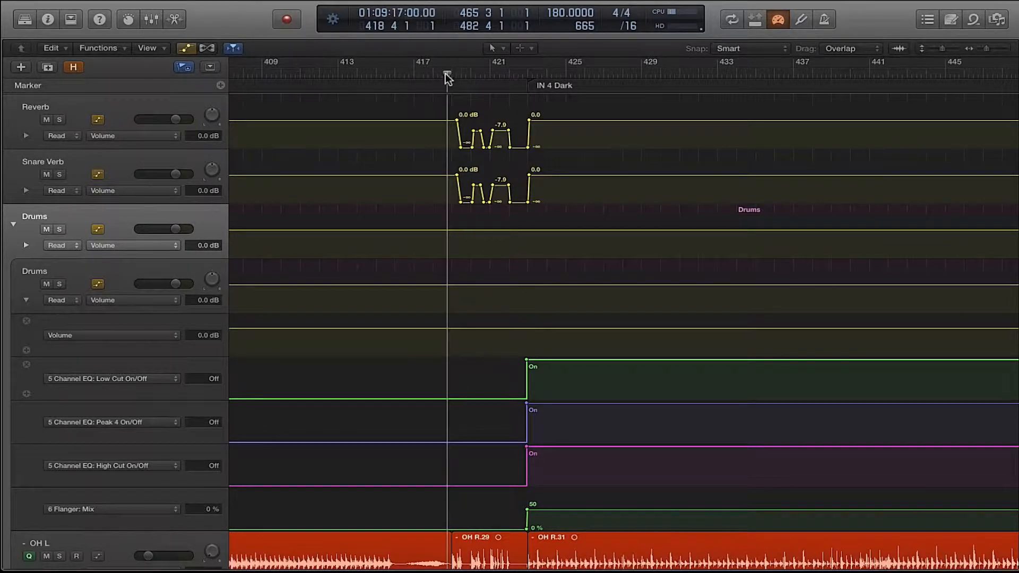
pyautogui.press('x')
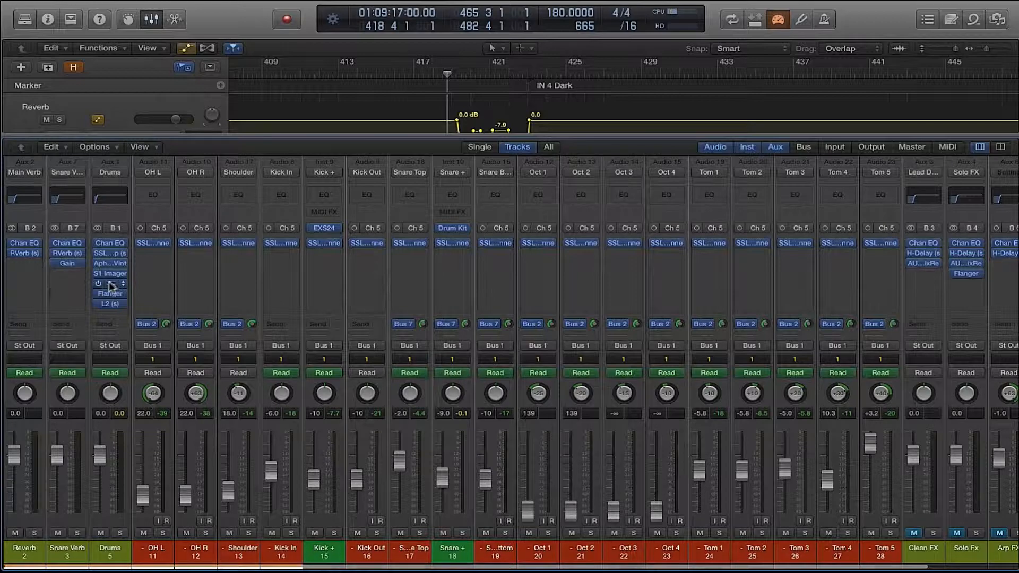
pyautogui.click(109, 284)
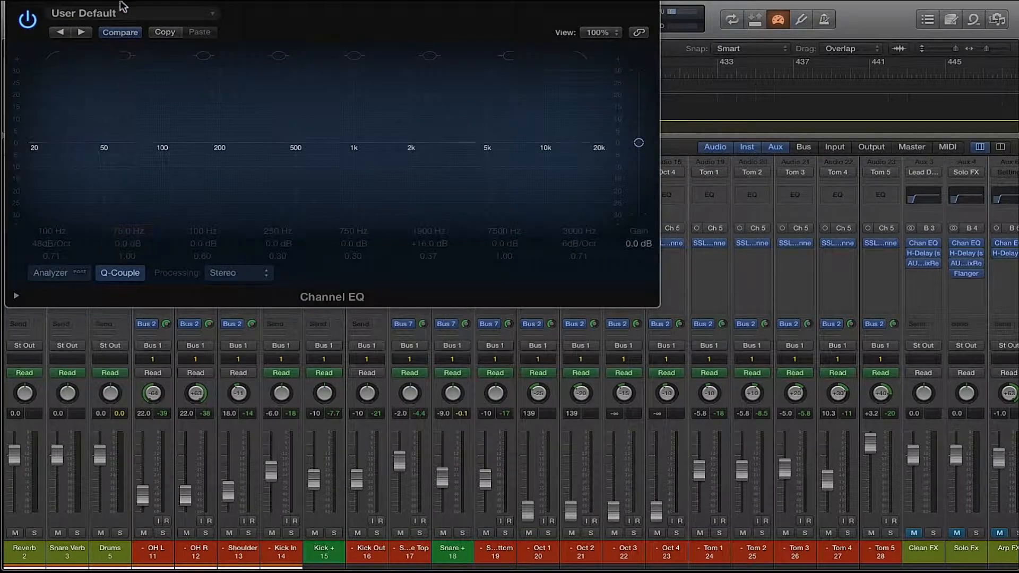
pyautogui.moveTo(122, 7)
pyautogui.mouseDown()
pyautogui.moveTo(242, 4)
pyautogui.moveTo(126, 3)
pyautogui.mouseUp()
pyautogui.click(110, 293)
pyautogui.press('x')
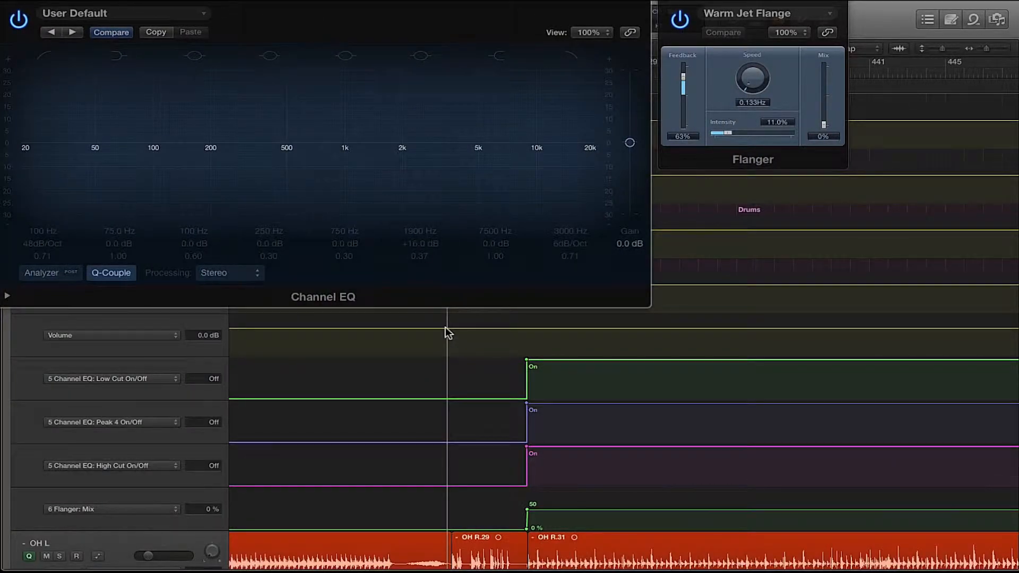
# Play through the IN 4 Dark marker to examine the automated Channel EQ and Flanger, rewind to bar 422 and close both plug-ins
pyautogui.press('space')
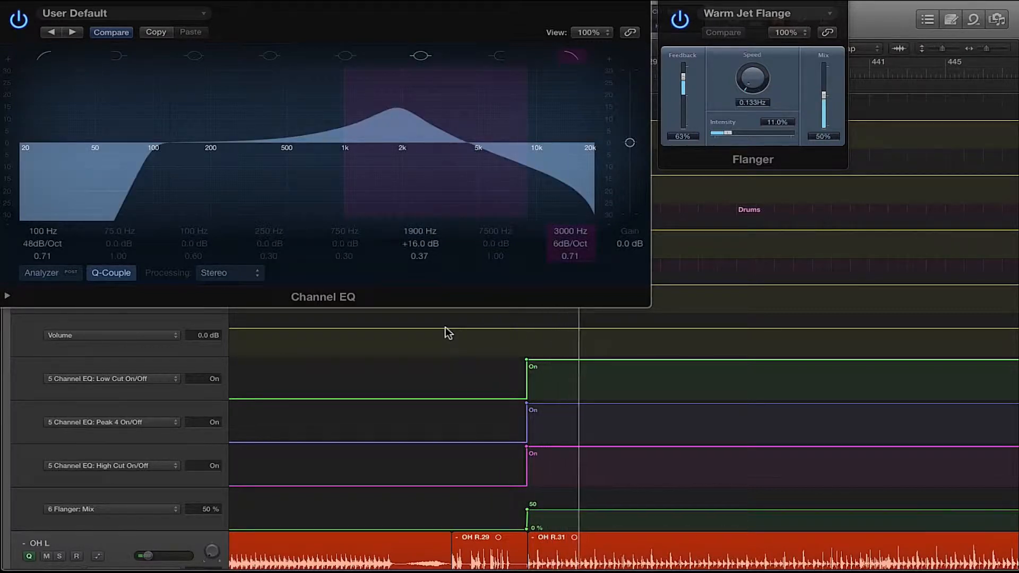
pyautogui.press('space')
pyautogui.press(',')
pyautogui.press(',')
pyautogui.press(',')
pyautogui.press(',')
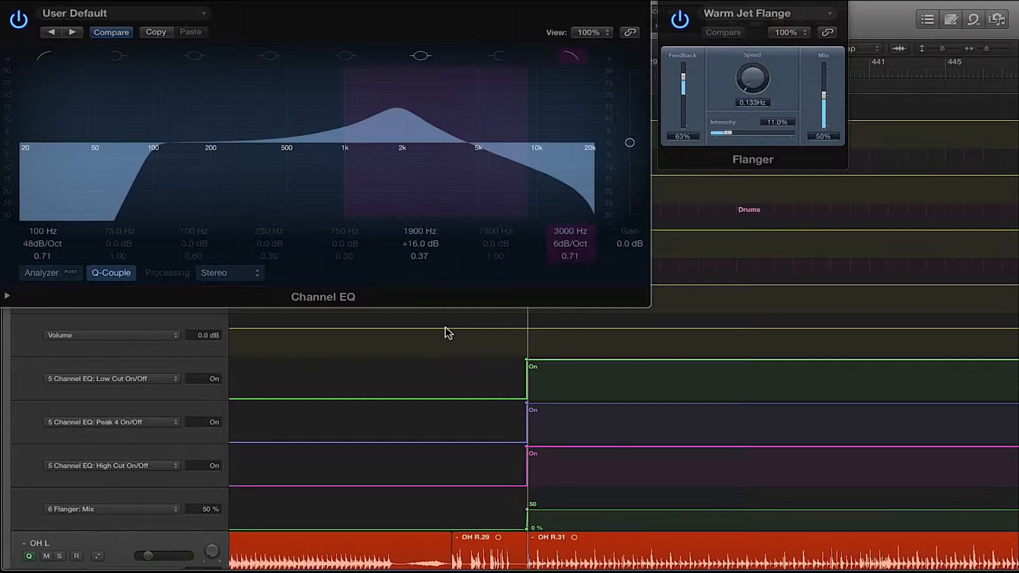
pyautogui.click(7, 6)
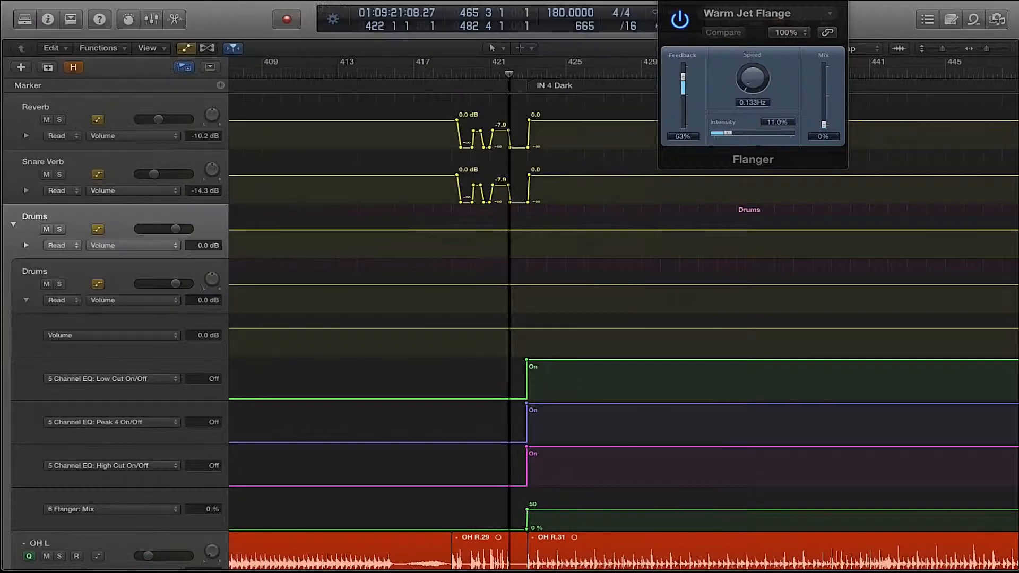
pyautogui.click(668, 3)
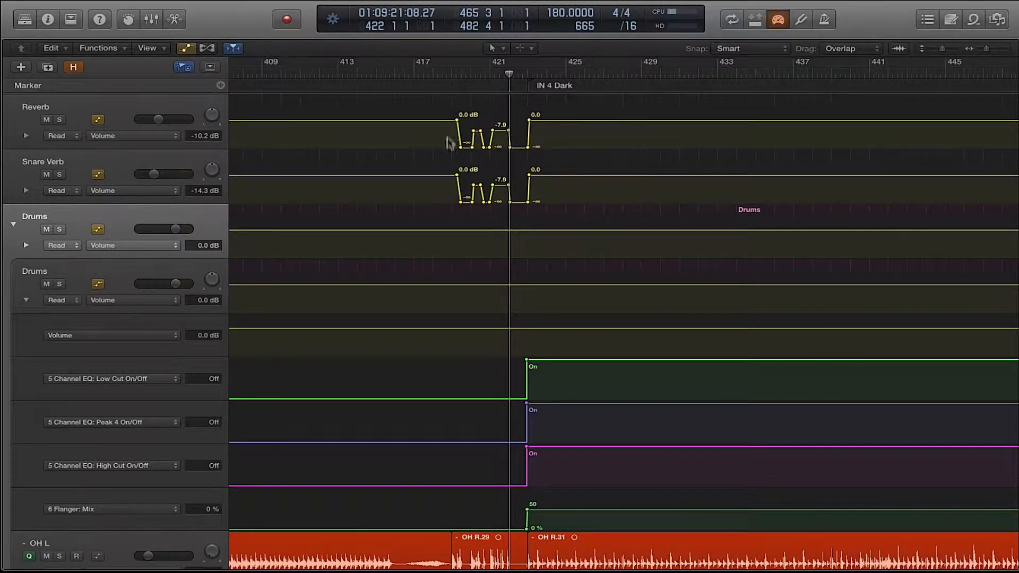
# Audition the Reverb and Snare Verb volume automation in solo from bar 418, and take both tracks out of solo
pyautogui.click(444, 76)
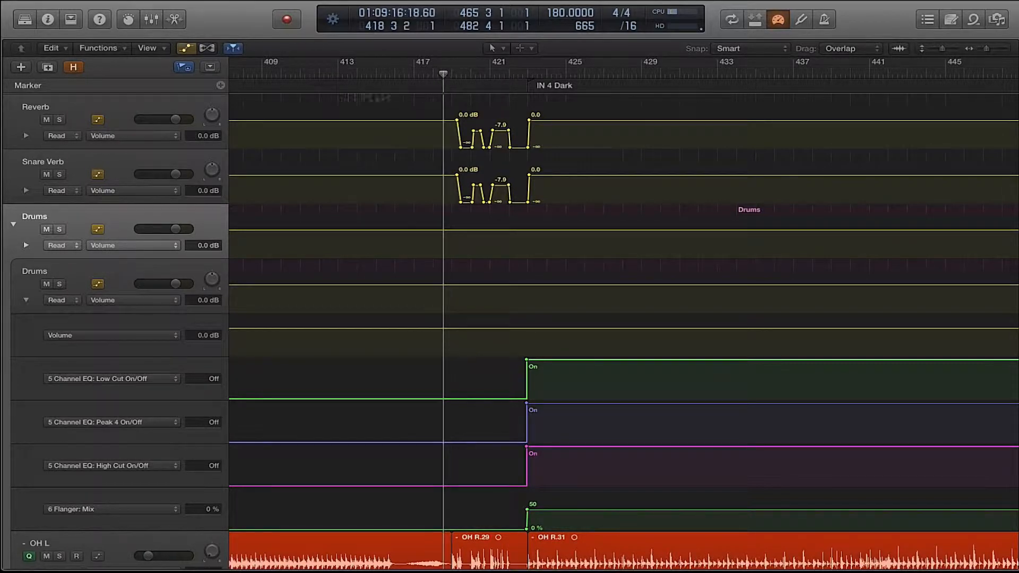
pyautogui.click(59, 119)
pyautogui.click(59, 174)
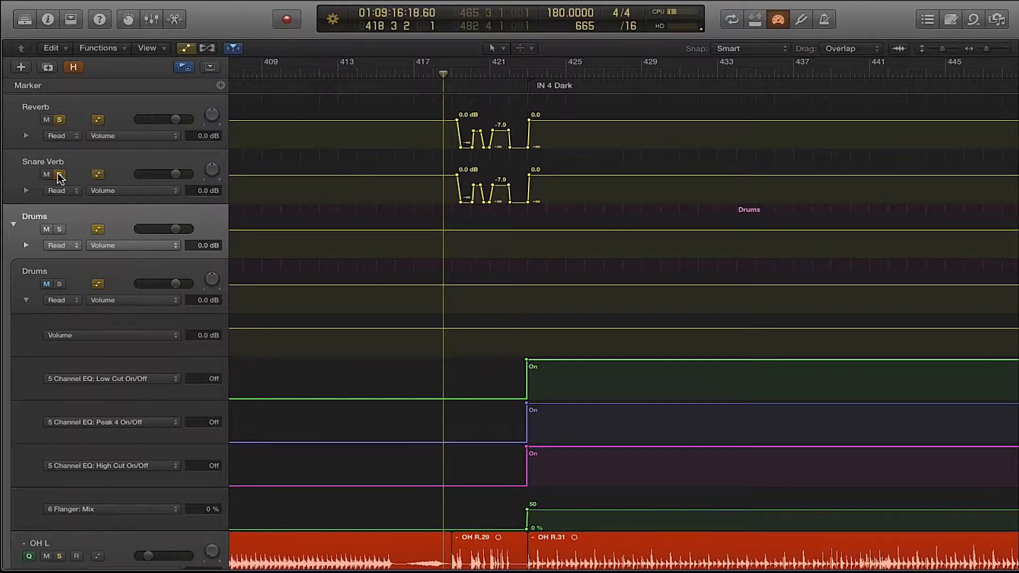
pyautogui.press('space')
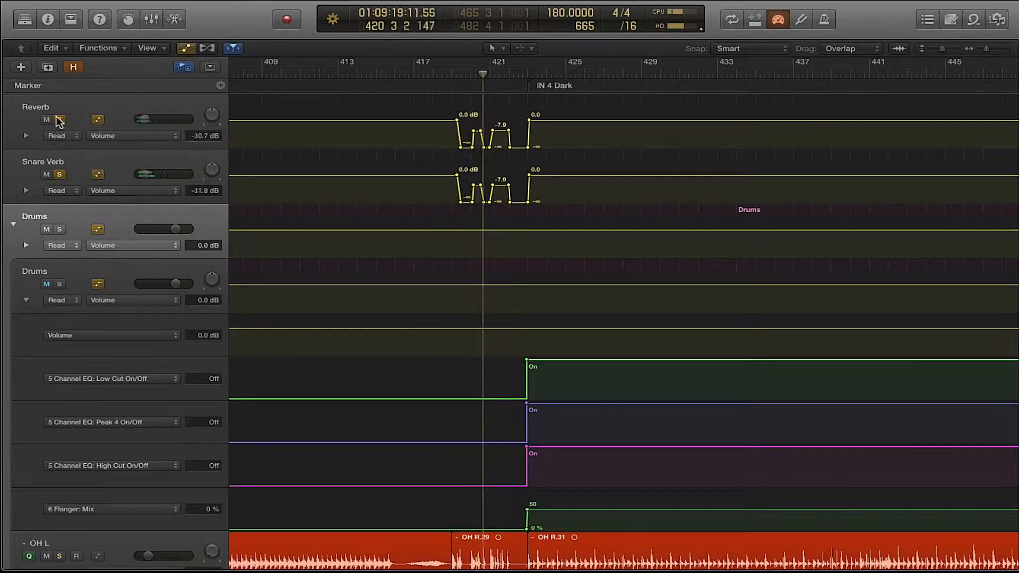
pyautogui.click(59, 119)
pyautogui.click(59, 175)
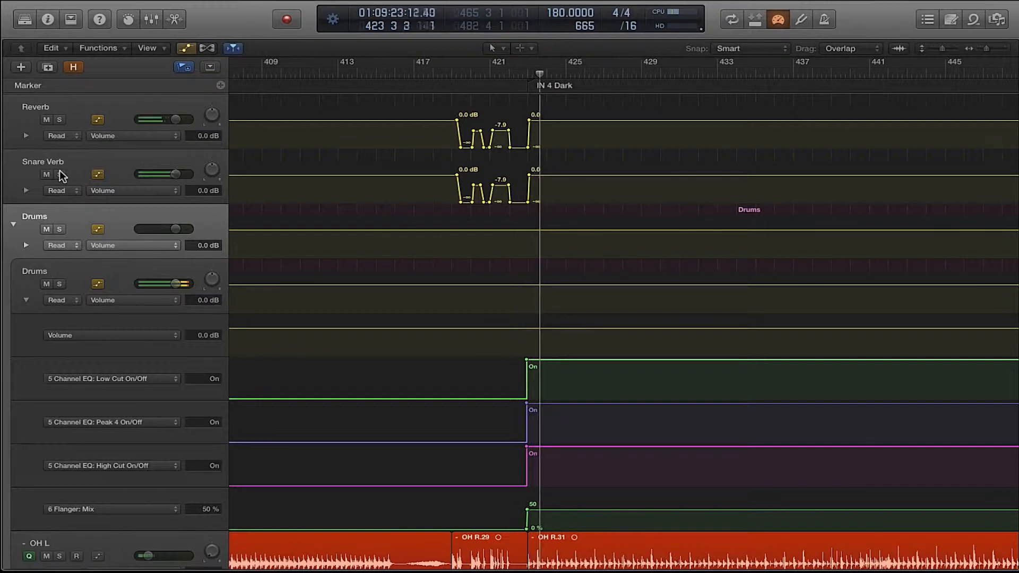
# Collapse the Drums aux automation lanes, hide the Reverb and Snare Verb tracks, and turn off the track automation view
pyautogui.click(25, 300)
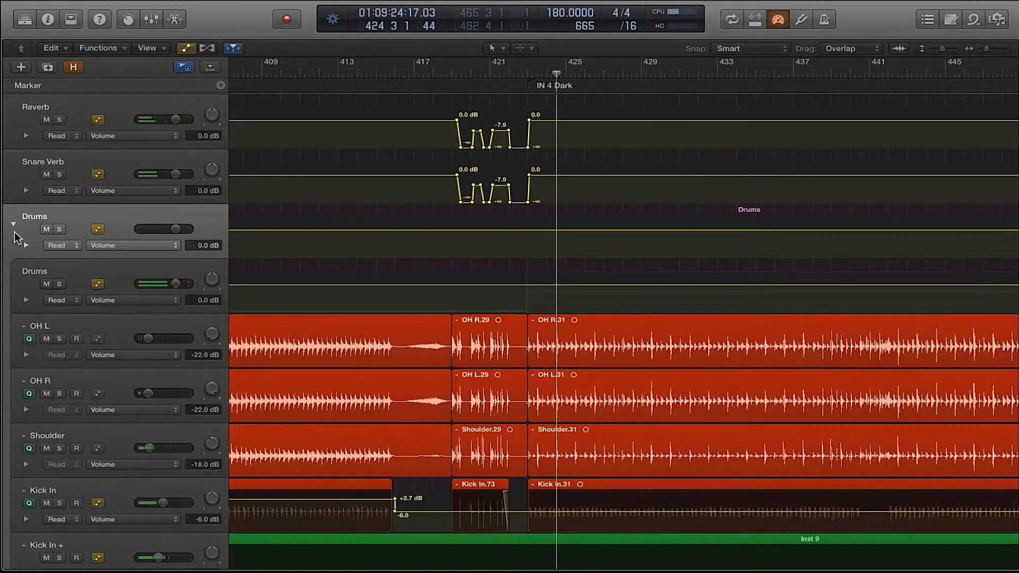
pyautogui.click(74, 68)
pyautogui.click(42, 174)
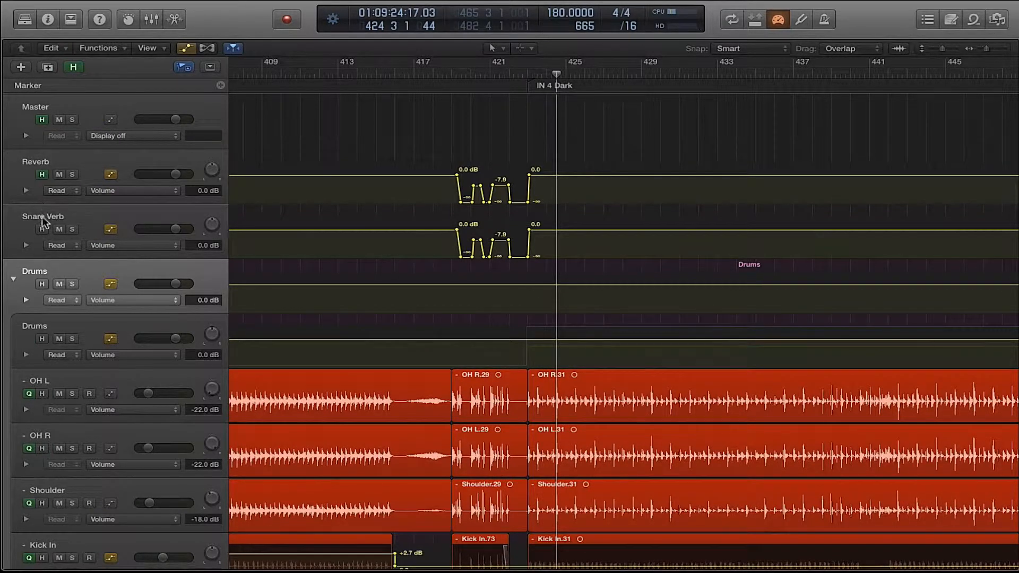
pyautogui.click(74, 68)
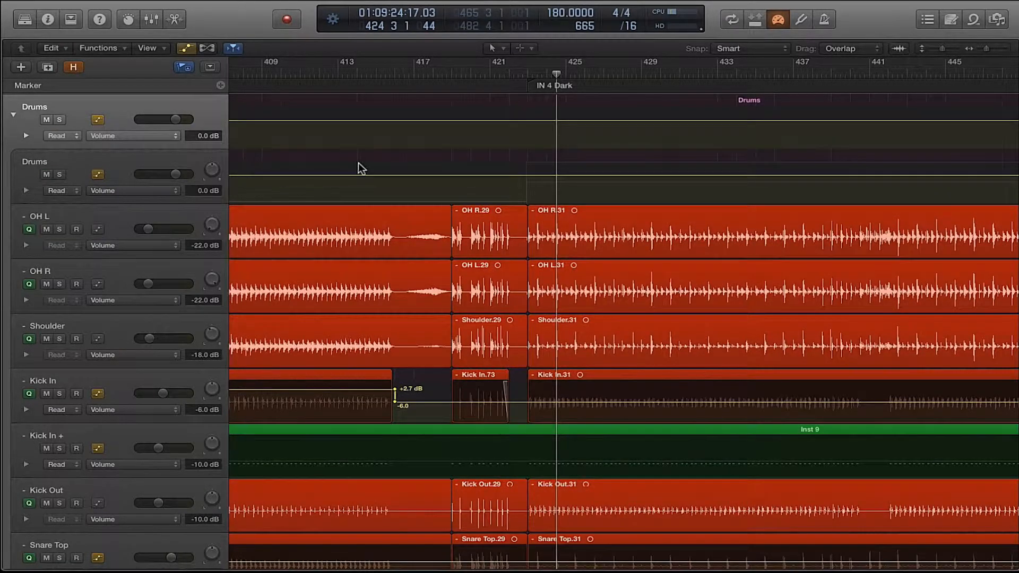
pyautogui.click(182, 50)
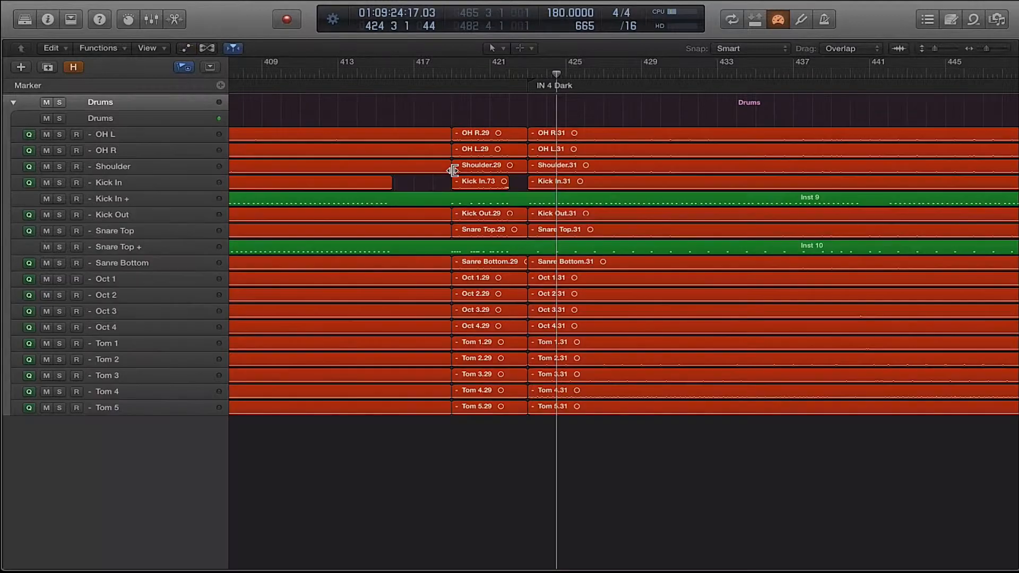
# Survey the whole drum arrangement and place the playhead at bar 109, at the start of Chorus 1a
pyautogui.press('z')
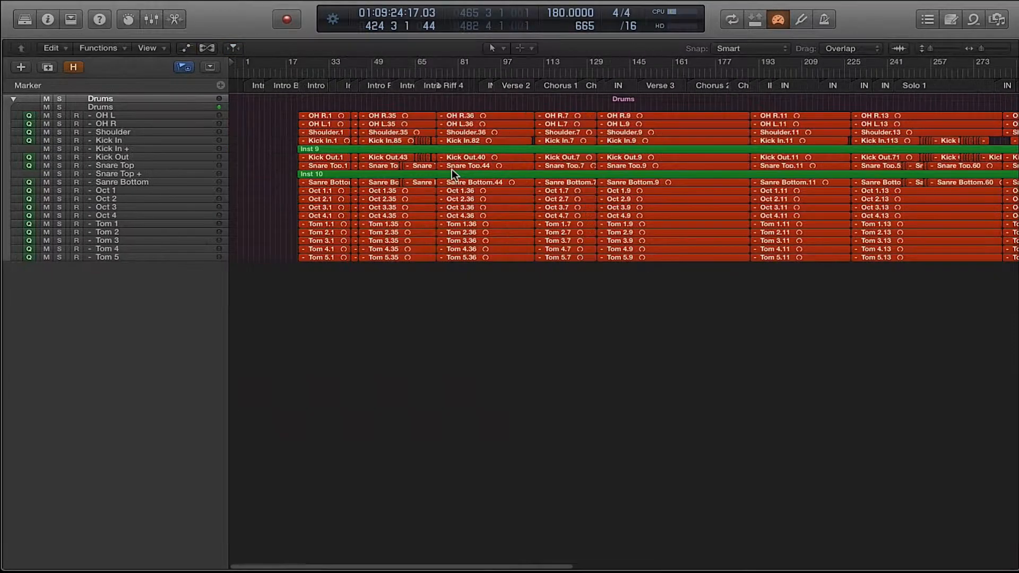
pyautogui.moveTo(323, 71); pyautogui.dragTo(391, 73)
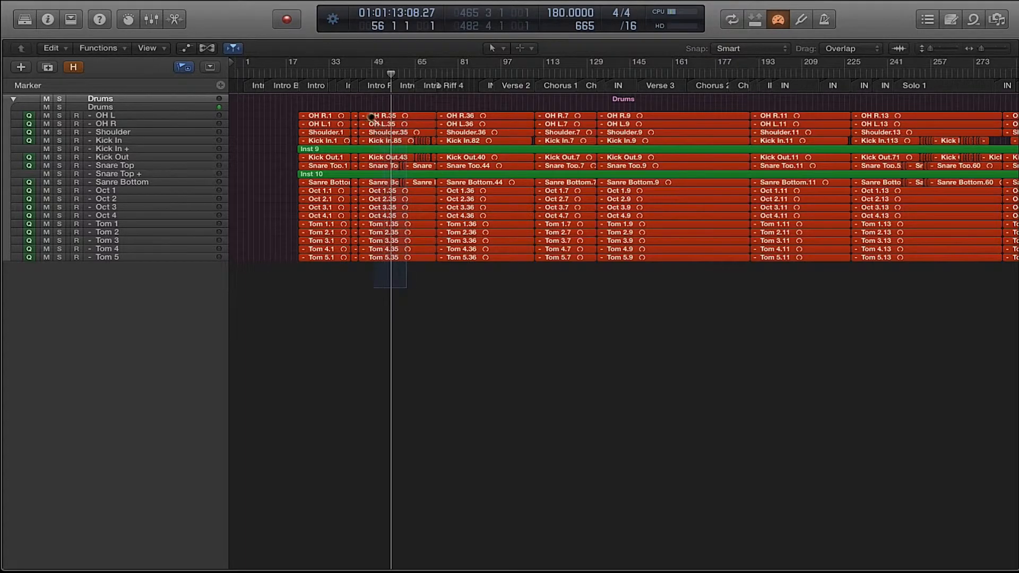
pyautogui.moveTo(406, 287); pyautogui.dragTo(406, 287)
pyautogui.hscroll(15, 374, 106)
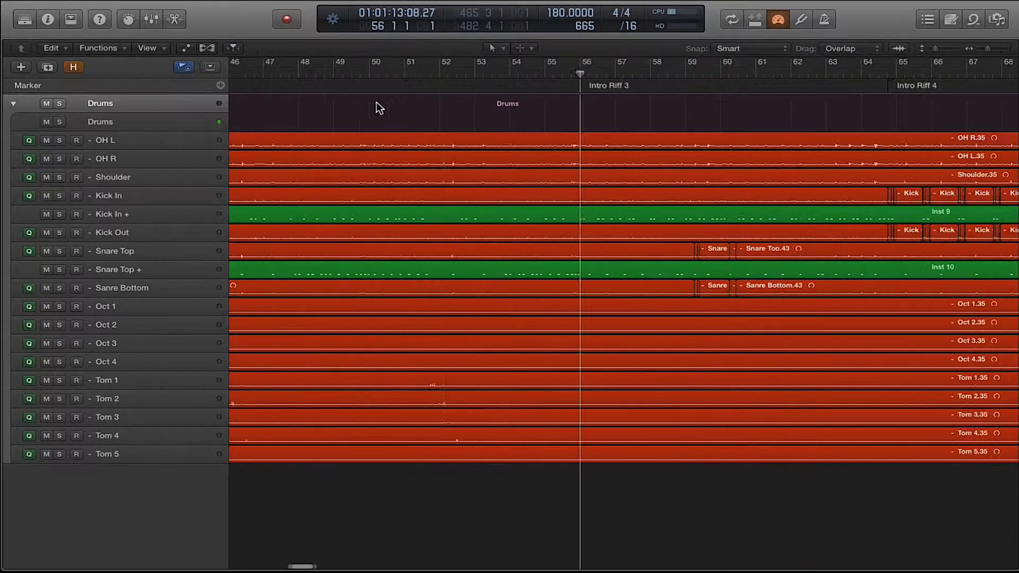
pyautogui.hscroll(12, 373, 104)
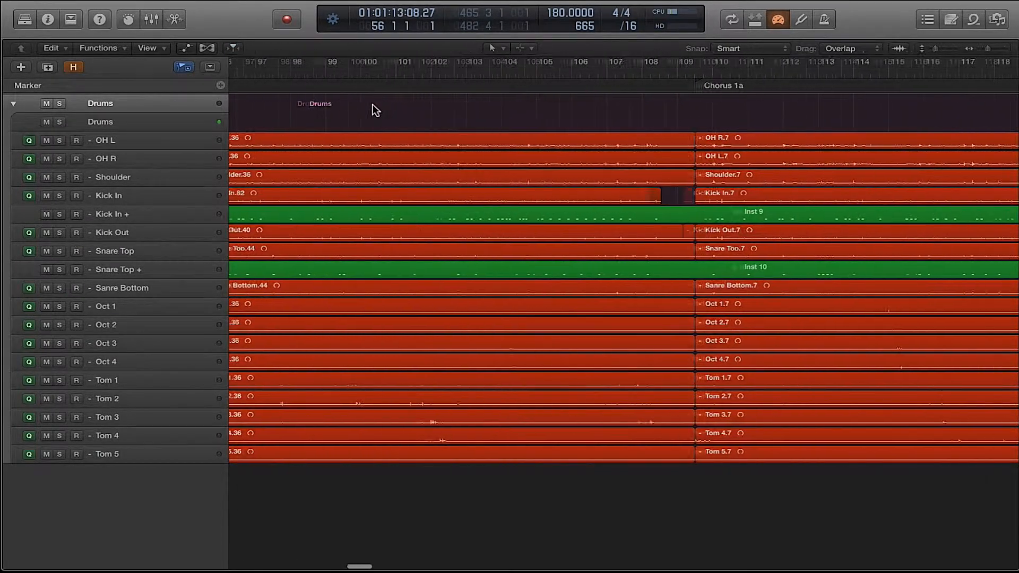
pyautogui.moveTo(484, 73); pyautogui.dragTo(504, 74)
pyautogui.press('space')
# Show track automation and audition the Oct 1 to Oct 4 volume automation from bar 114
pyautogui.click(186, 49)
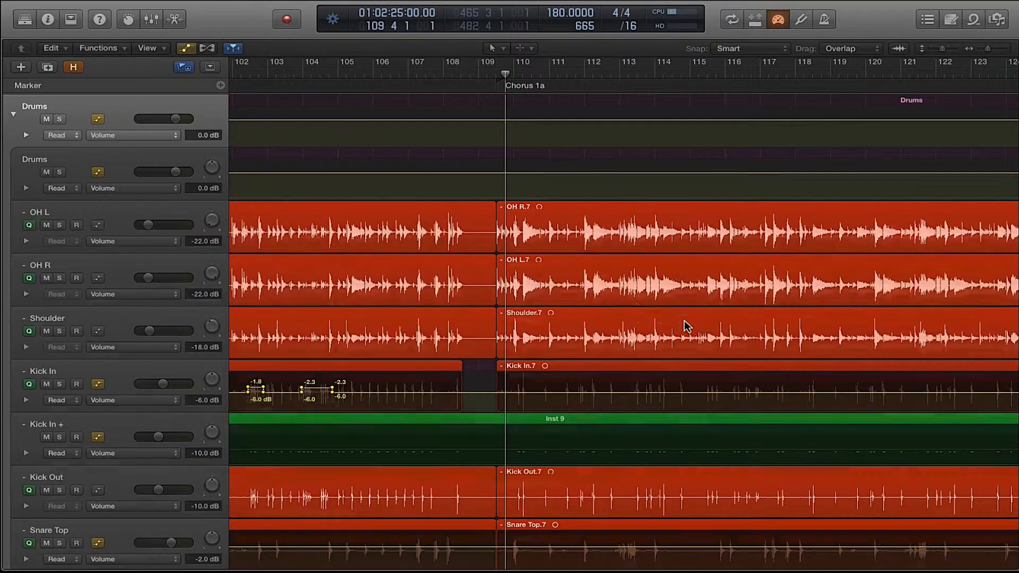
pyautogui.scroll(-8, 683, 325)
pyautogui.scroll(-10, 683, 325)
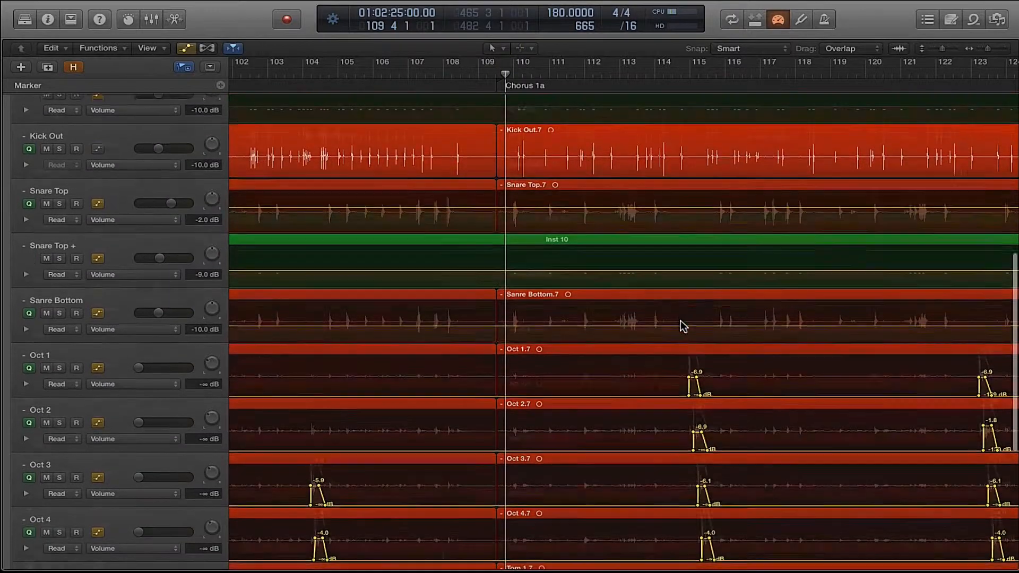
pyautogui.hscroll(2, 629, 79)
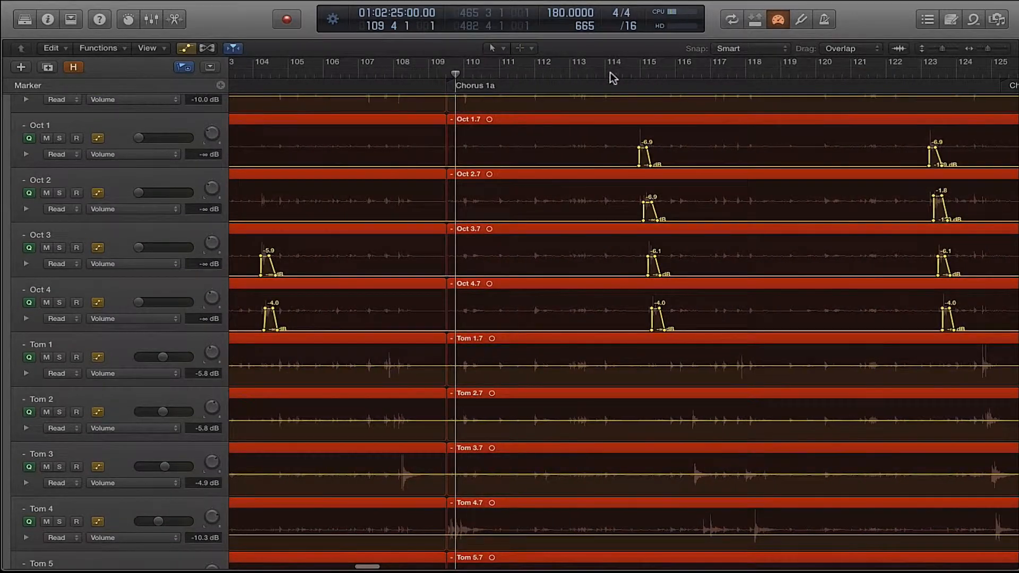
pyautogui.moveTo(612, 74)
pyautogui.mouseDown()
pyautogui.moveTo(638, 75)
pyautogui.moveTo(607, 77)
pyautogui.mouseUp()
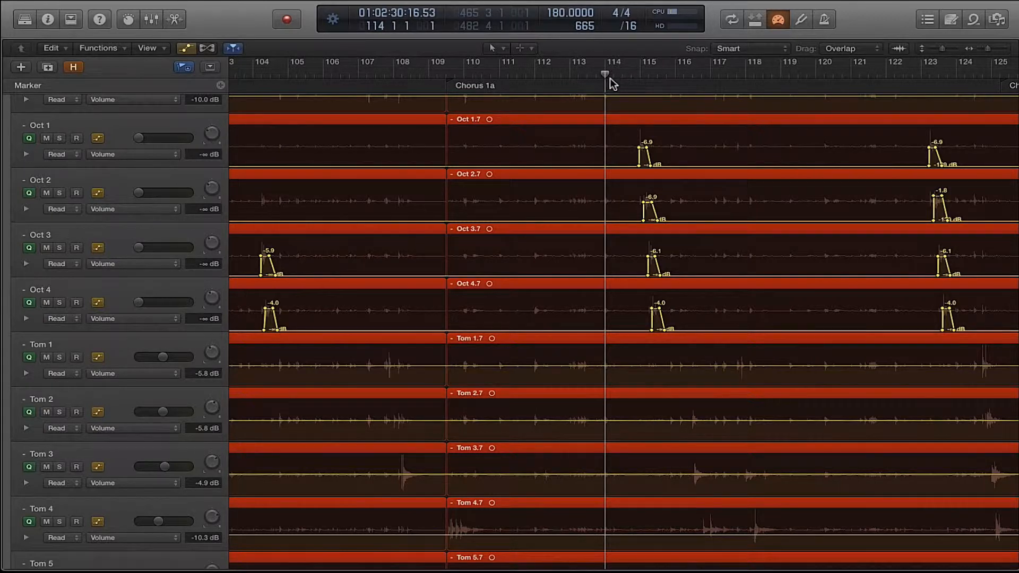
pyautogui.press('space')
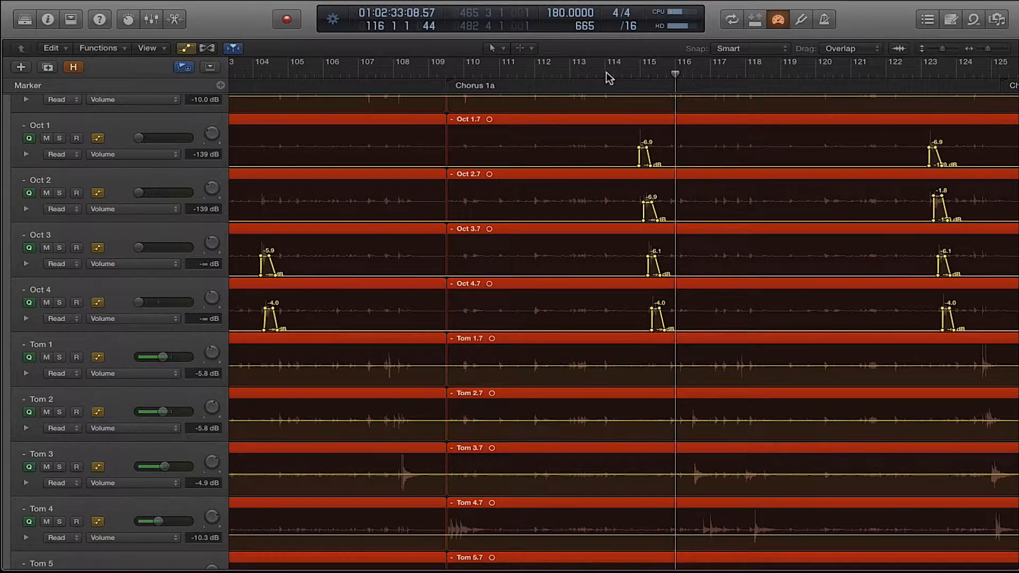
pyautogui.press('space')
# Watch the Oct 1 to Oct 4 faders in the mixer during playback from bar 114, and close the mixer
pyautogui.press('x')
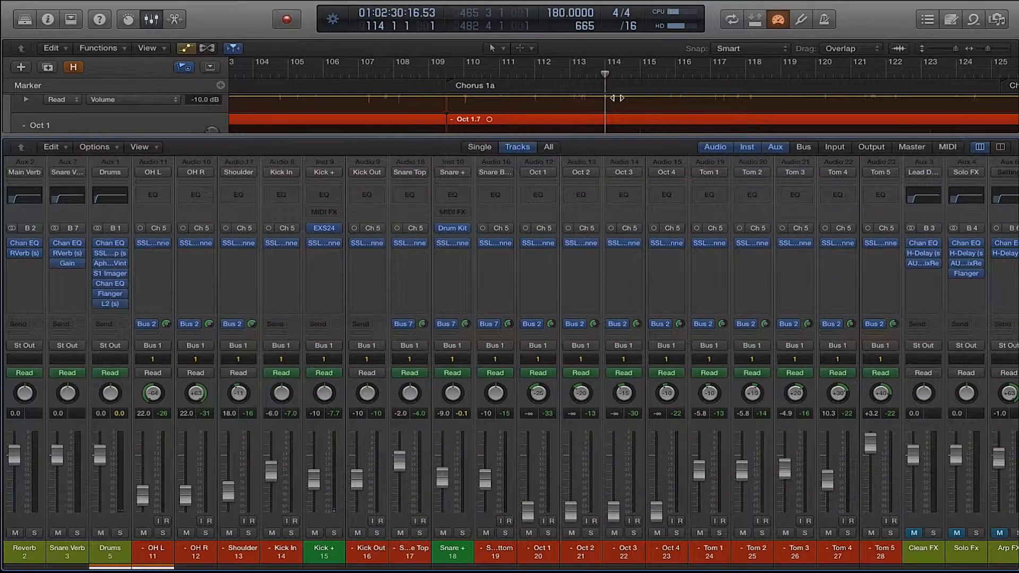
pyautogui.scroll(-2, 631, 103)
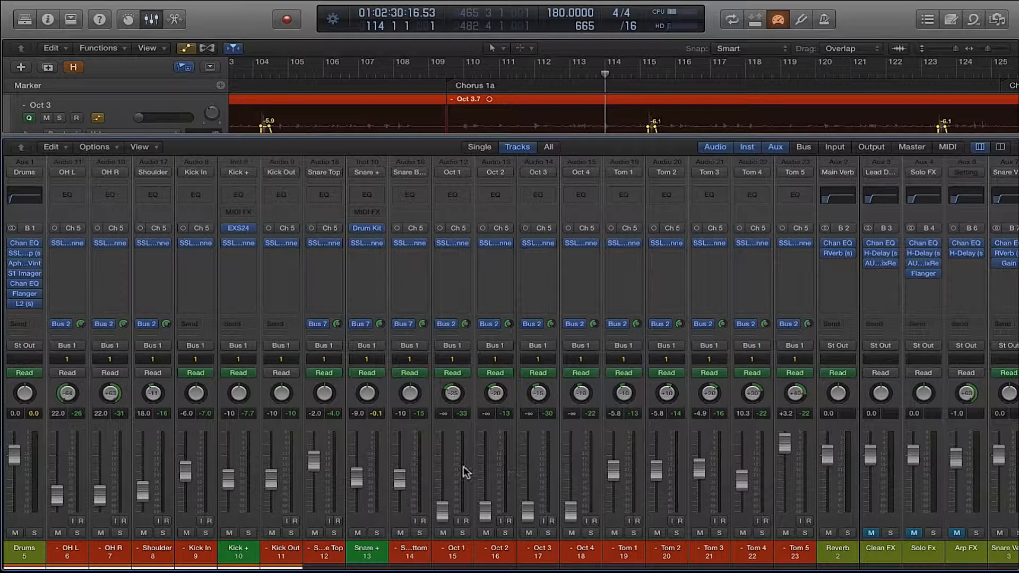
pyautogui.press('space')
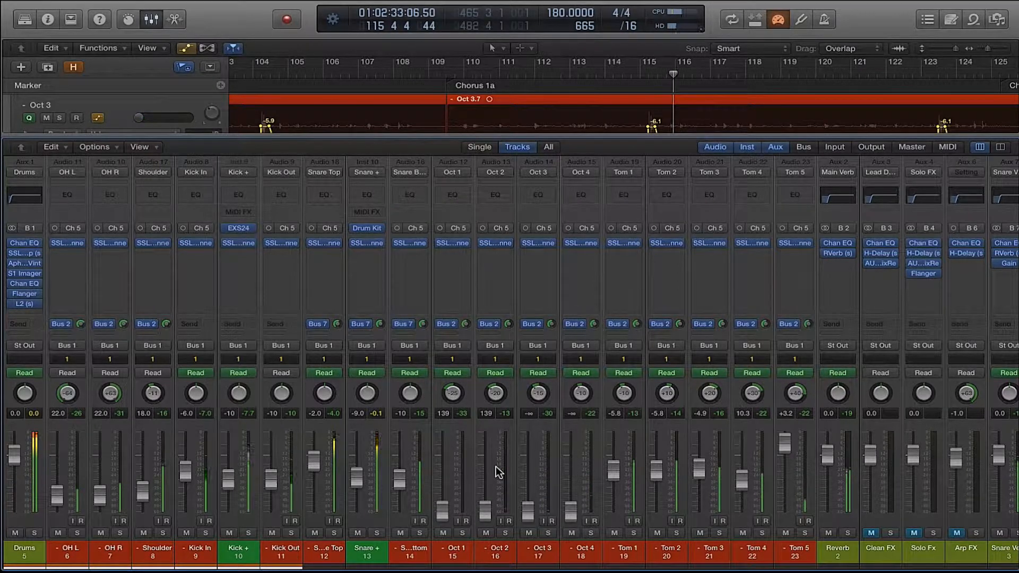
pyautogui.press('x')
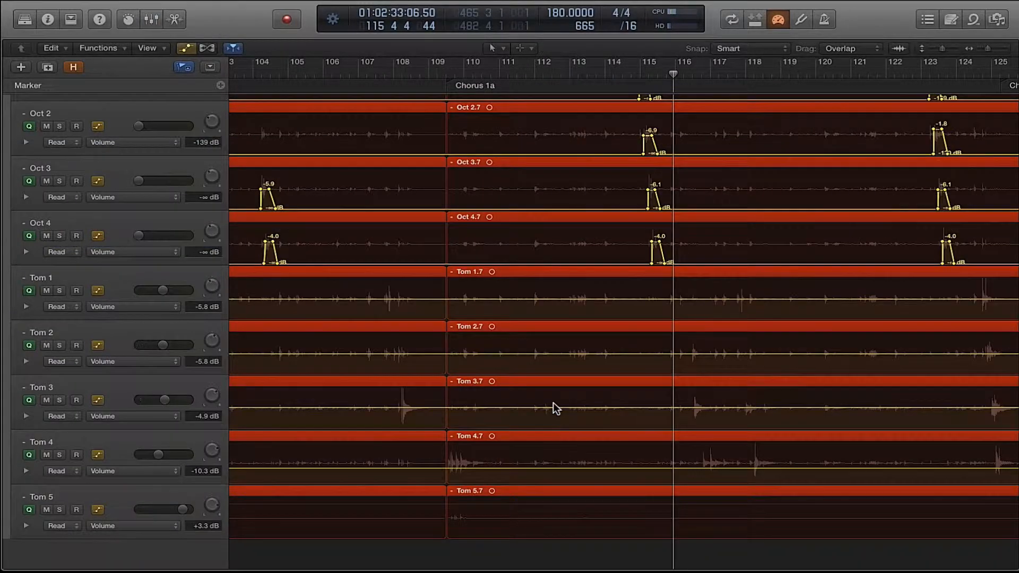
# Examine the Kick In volume automation near bars 156 to 162 close up and play it from bar 155
pyautogui.scroll(5, 555, 401)
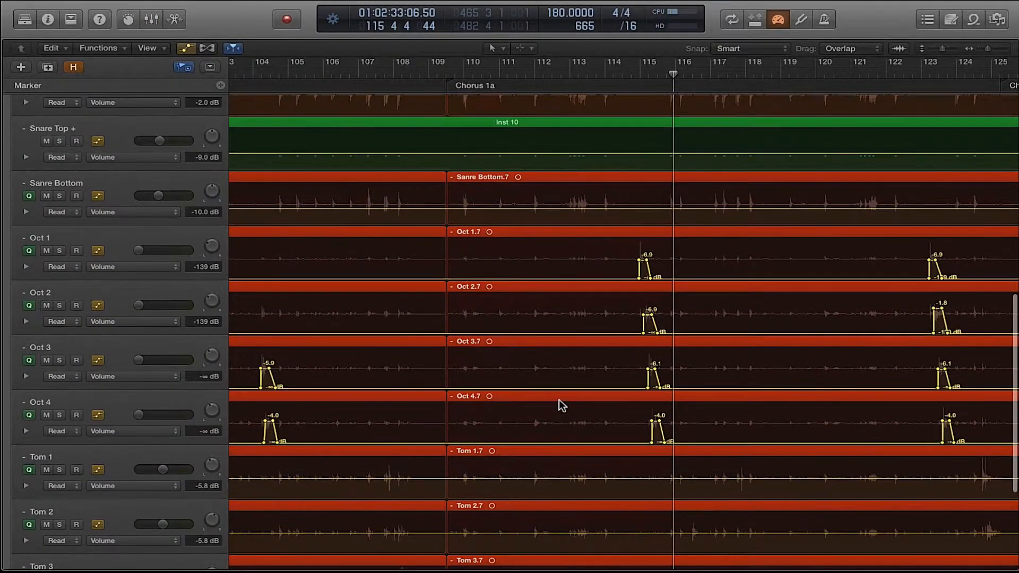
pyautogui.scroll(3, 559, 400)
pyautogui.hscroll(5, 558, 399)
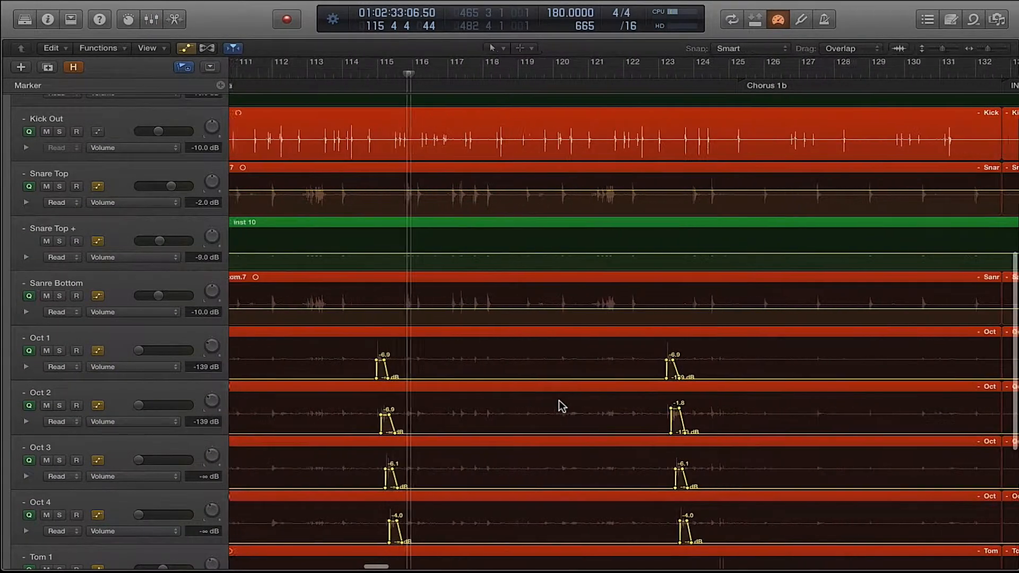
pyautogui.hscroll(10, 558, 407)
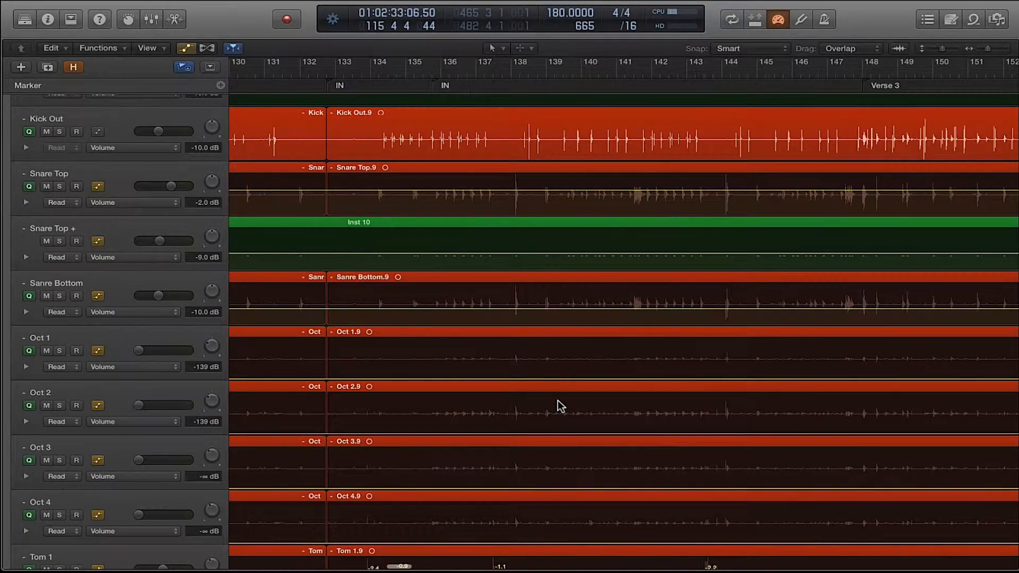
pyautogui.scroll(3, 558, 406)
pyautogui.hscroll(4, 558, 406)
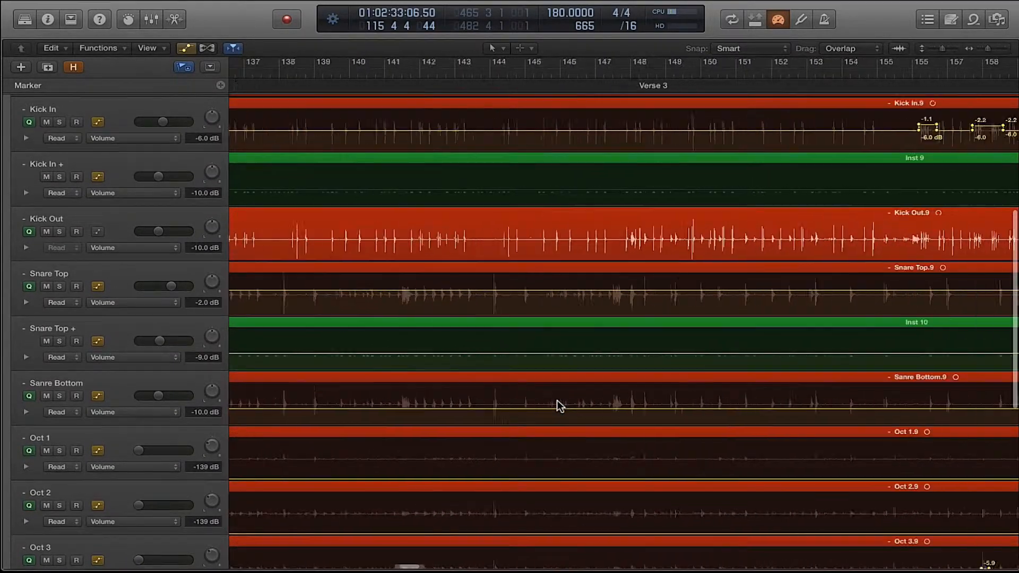
pyautogui.hscroll(5, 558, 405)
pyautogui.moveTo(846, 154); pyautogui.dragTo(469, 120)
pyautogui.click(327, 74)
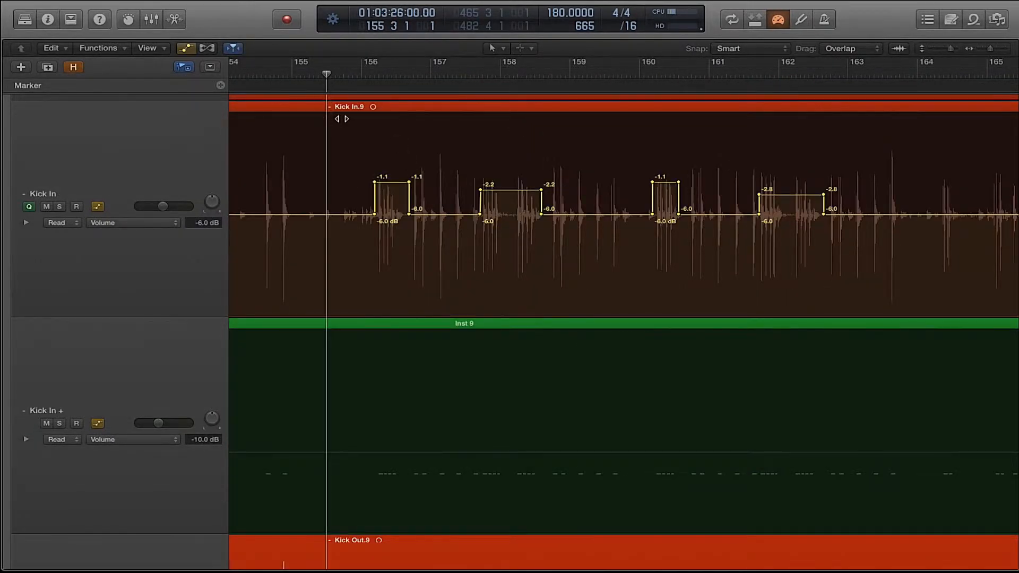
pyautogui.press('space')
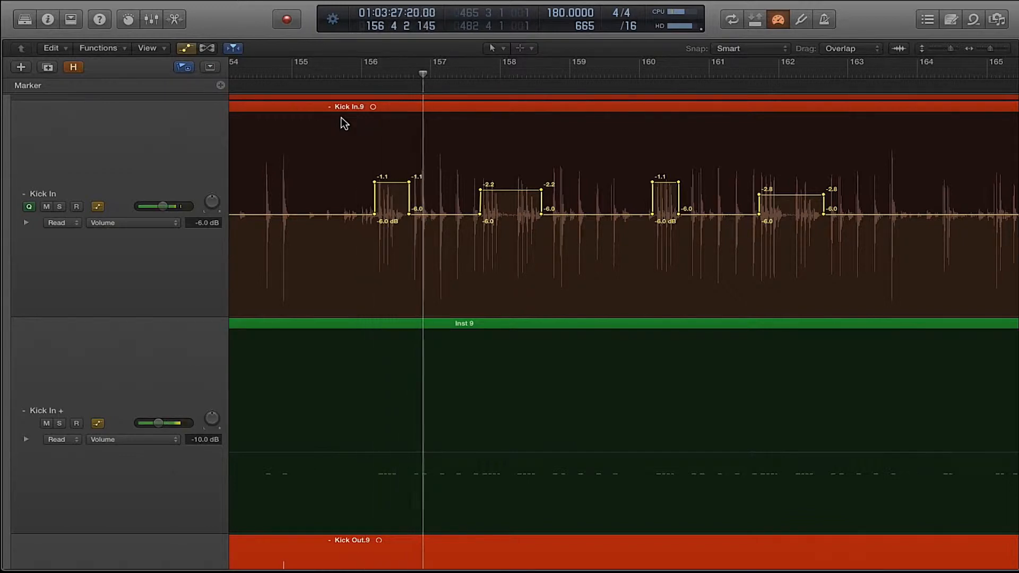